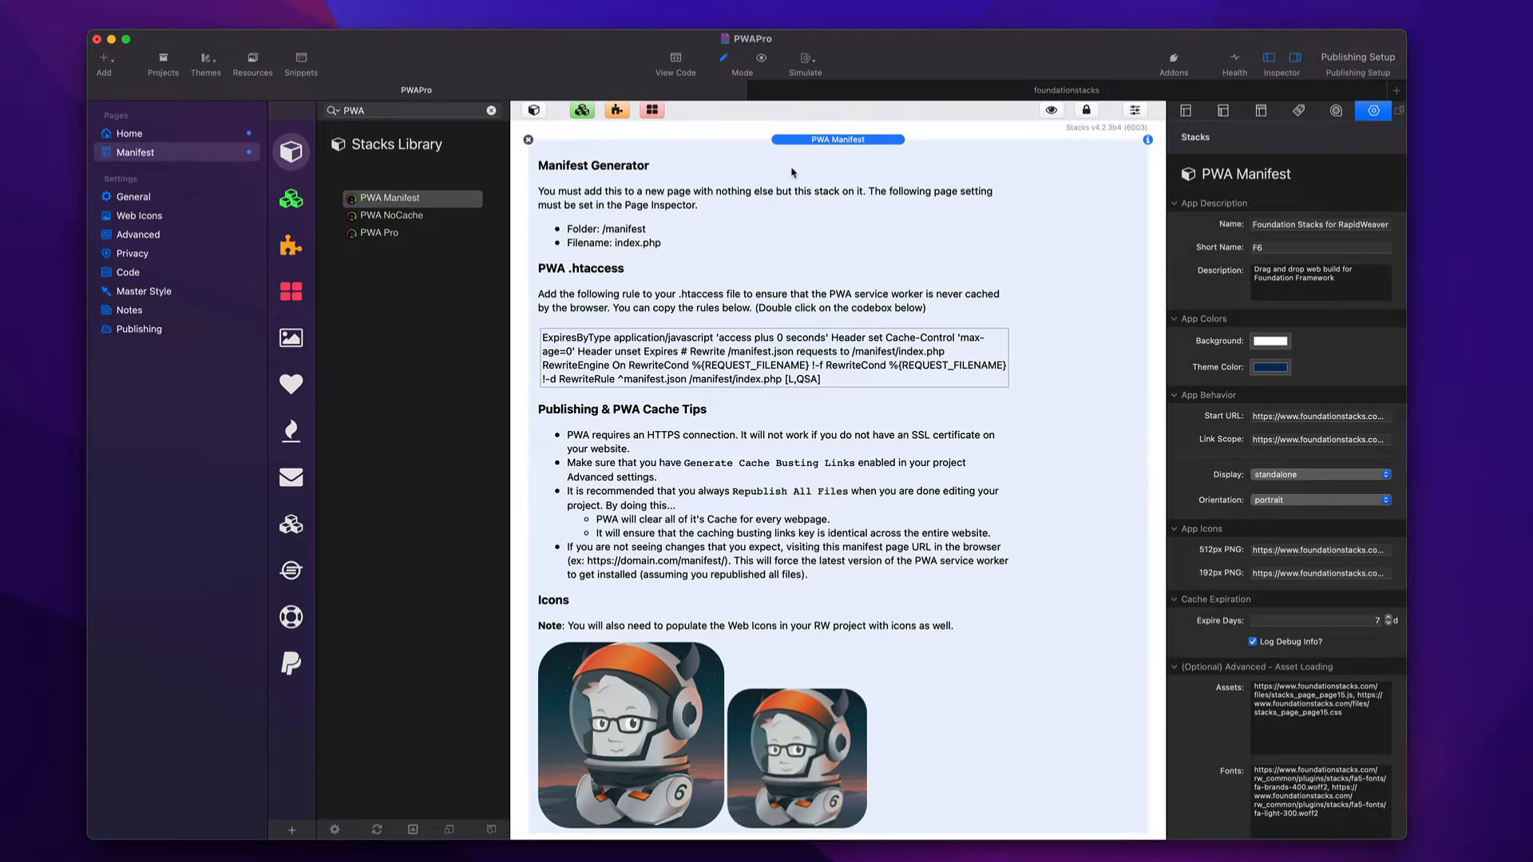
# Open the Manifest page's general settings and check its folder and filename in the meta data
pyautogui.click(1188, 112)
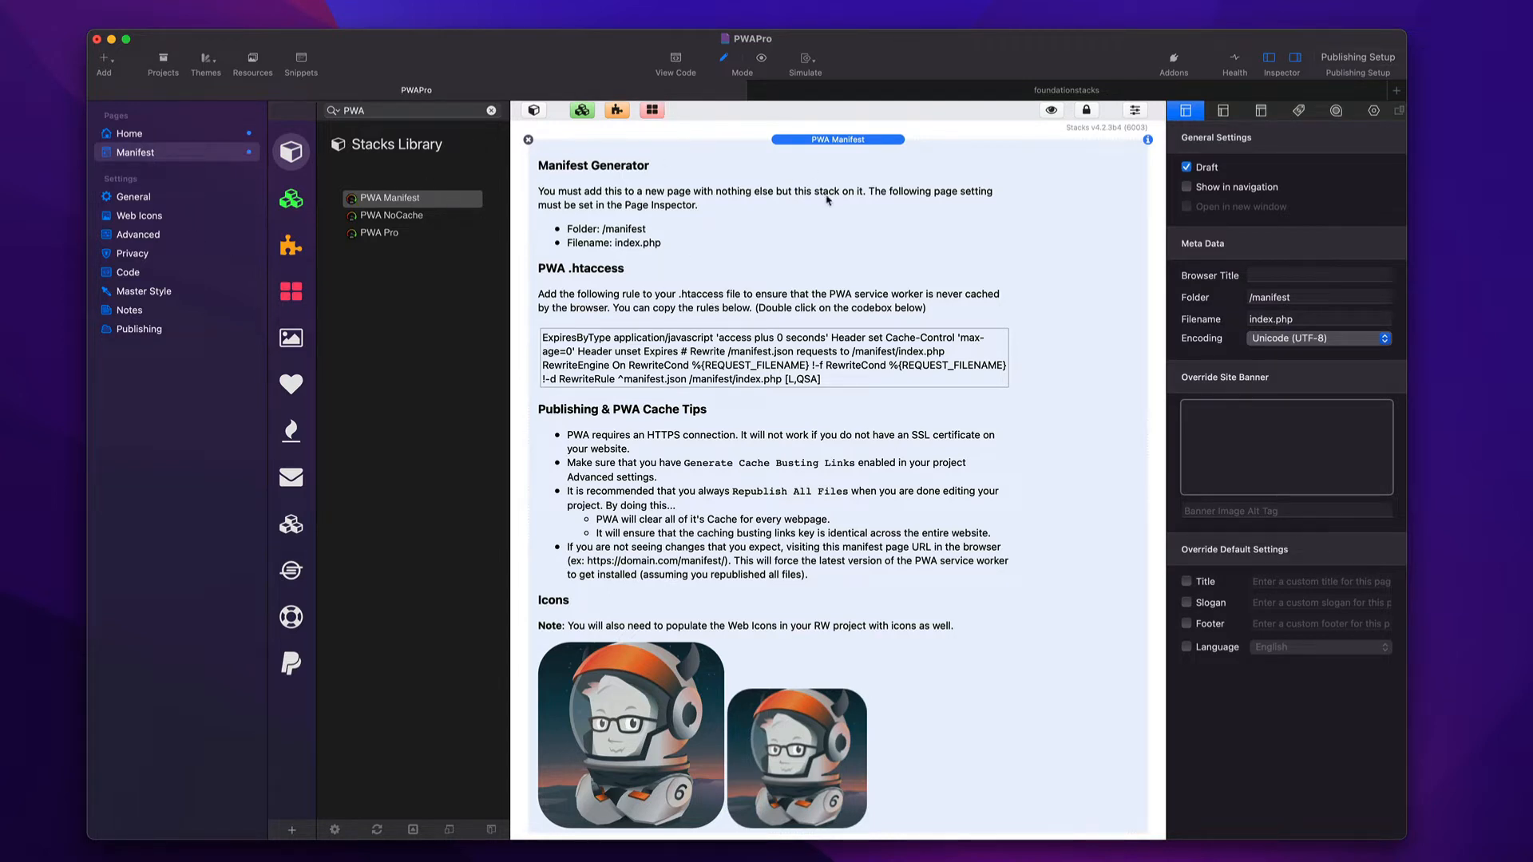
pyautogui.click(1324, 296)
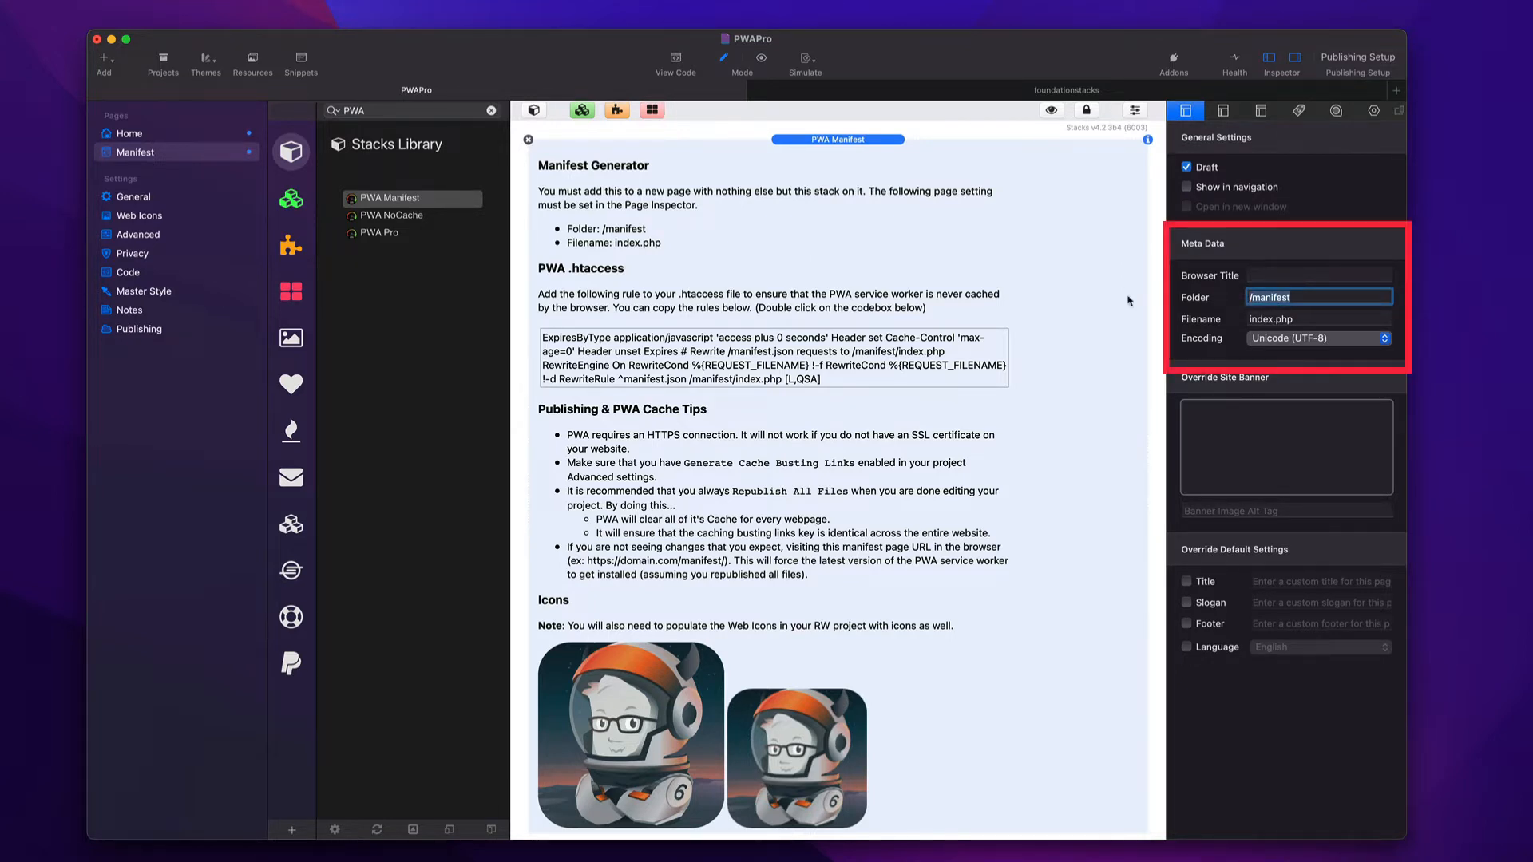
pyautogui.click(1315, 319)
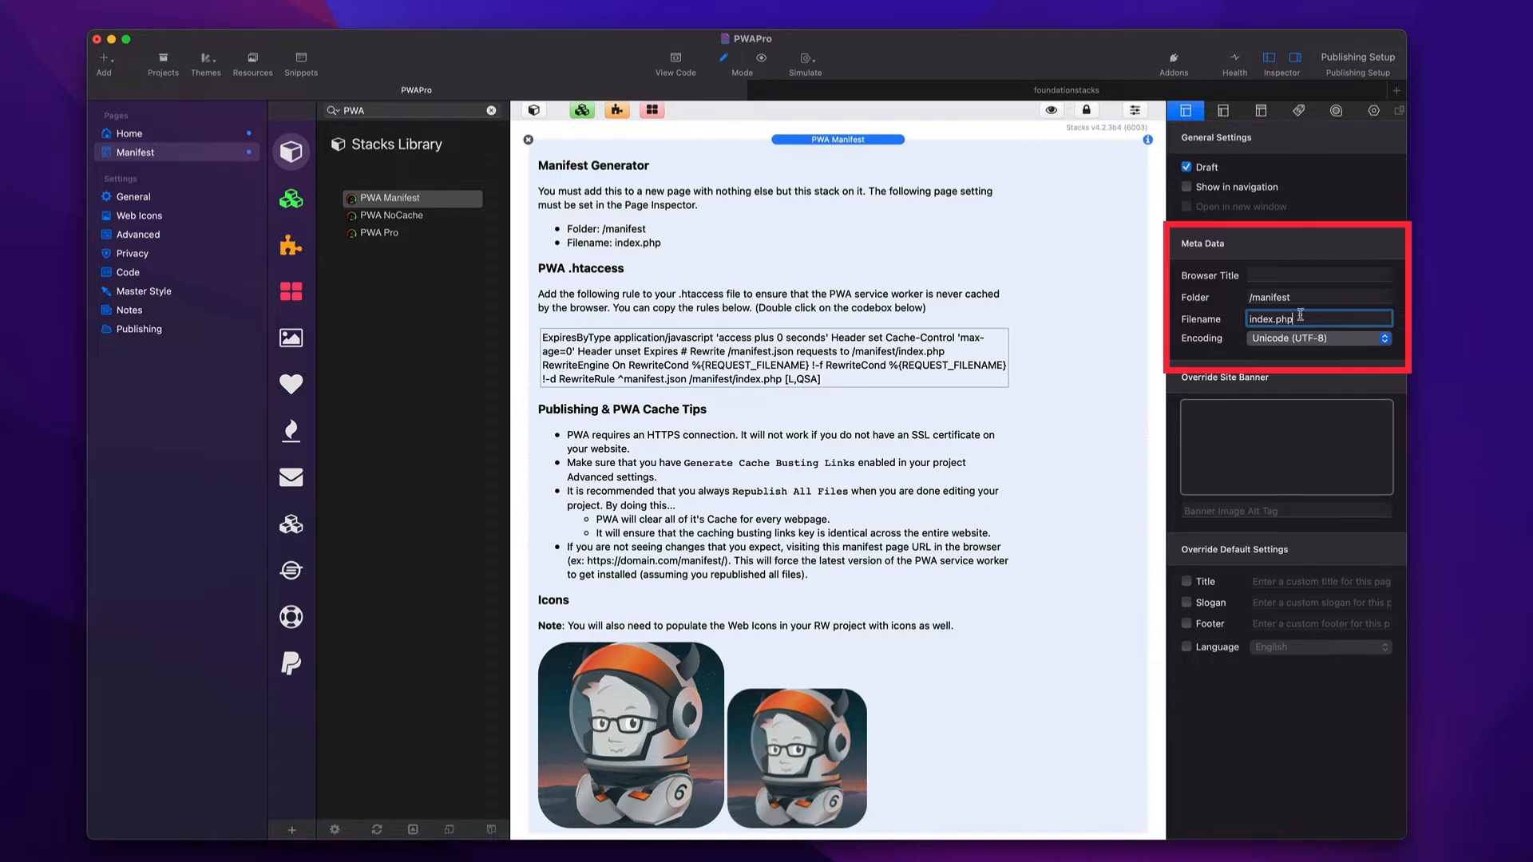
pyautogui.click(830, 162)
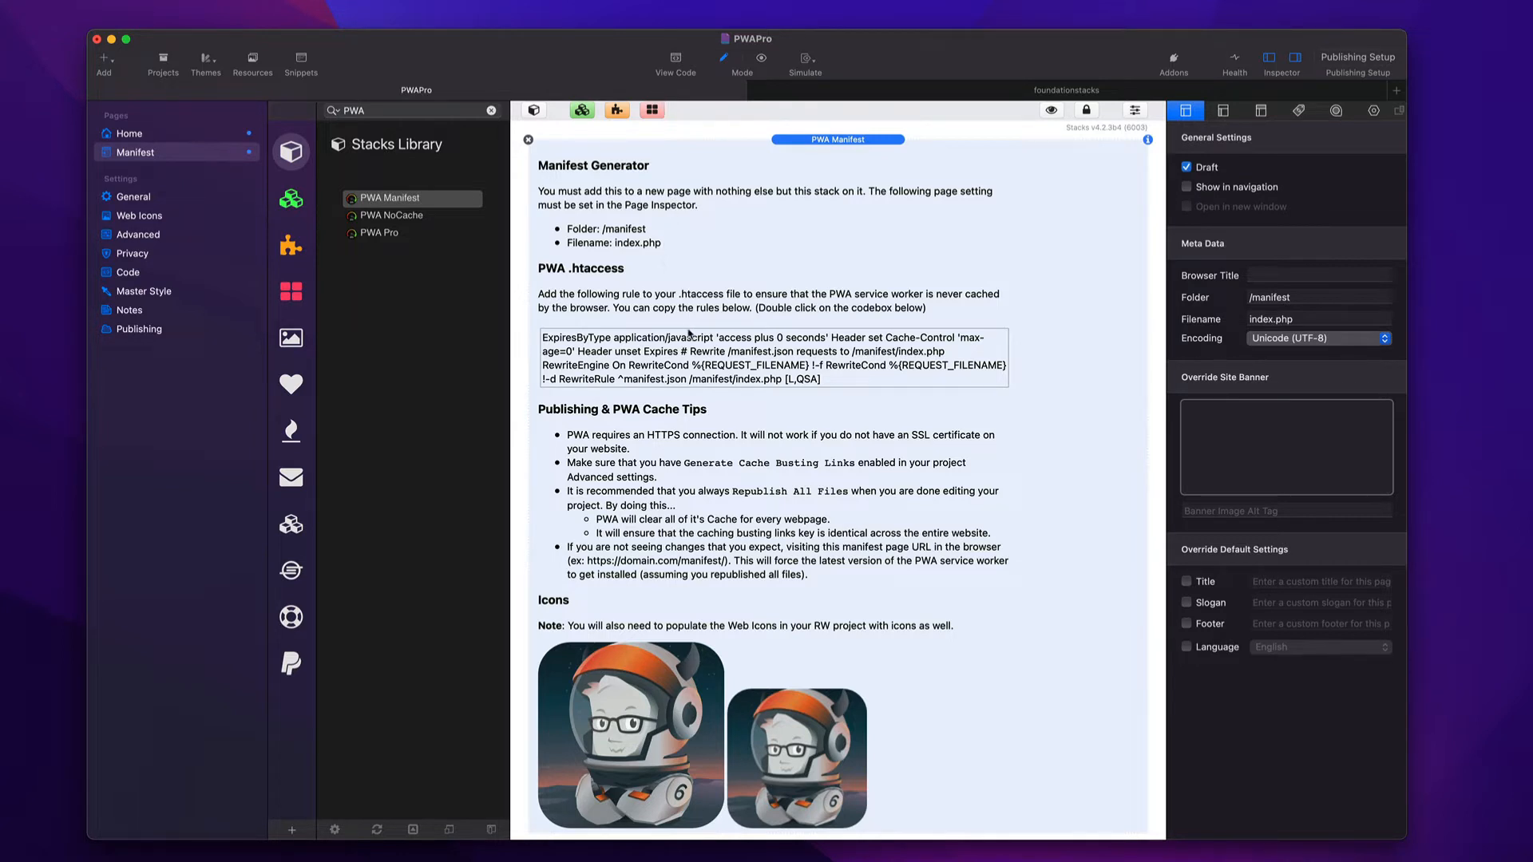
# Open the .htaccess code box in the PWA Manifest stack, read through all its rules and close it without changes
pyautogui.doubleClick(691, 352)
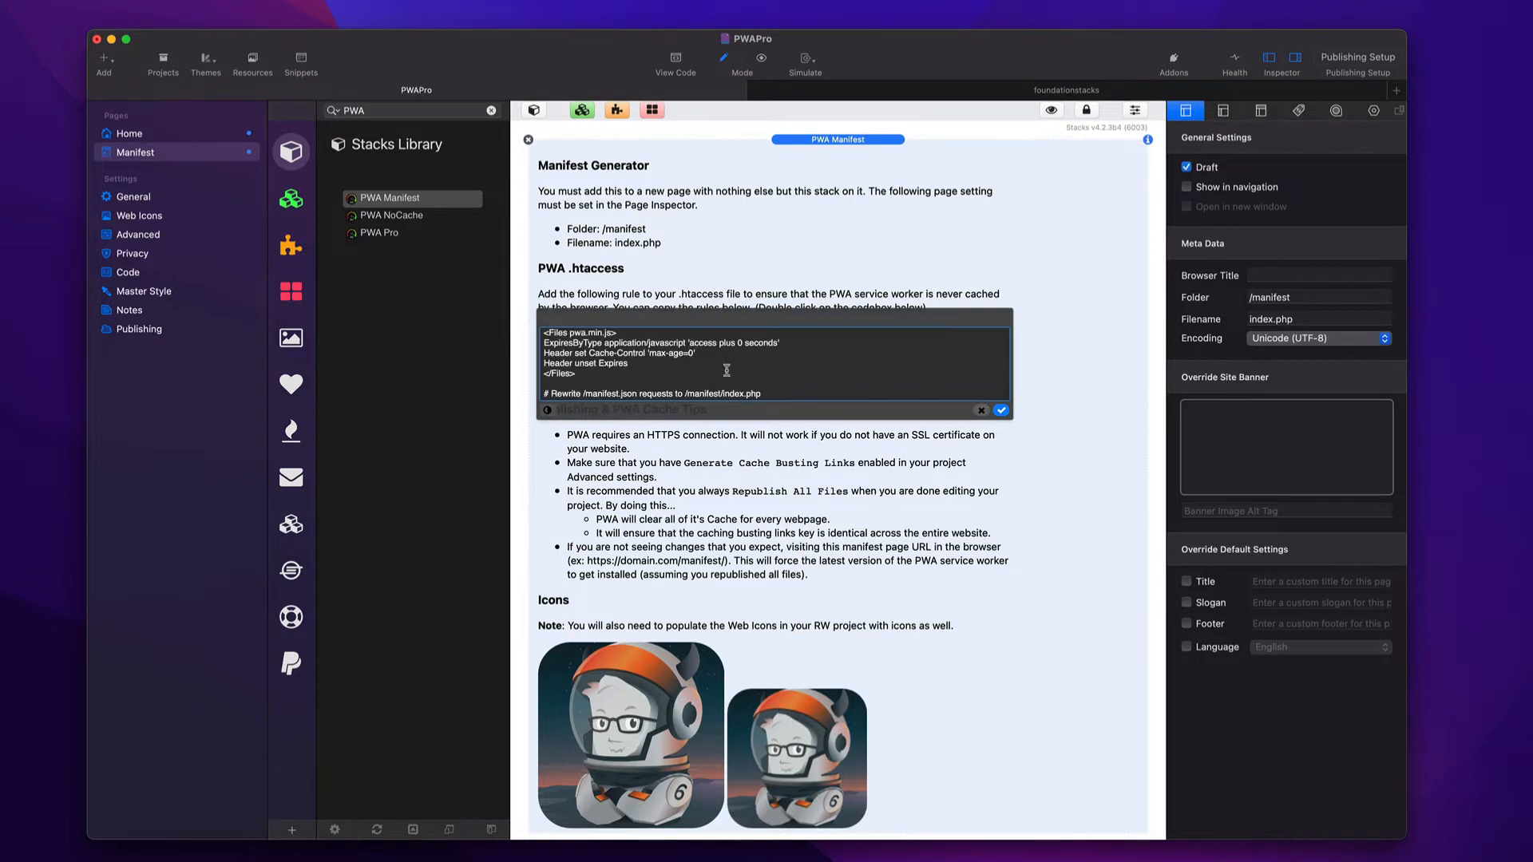
pyautogui.scroll(-3, 700, 350)
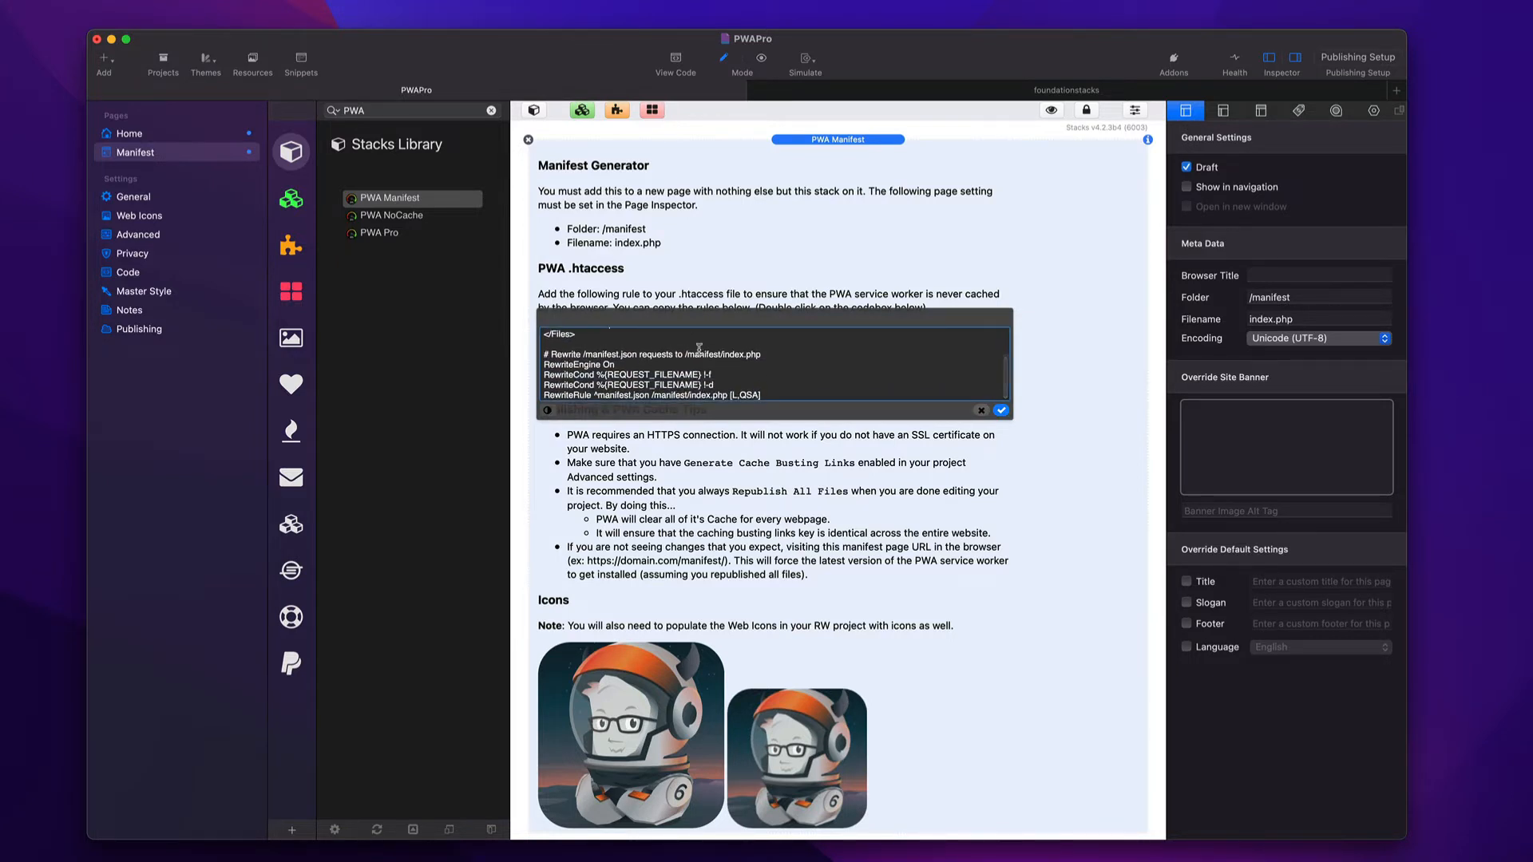
pyautogui.scroll(5, 699, 349)
pyautogui.scroll(-5, 670, 345)
pyautogui.scroll(4, 683, 365)
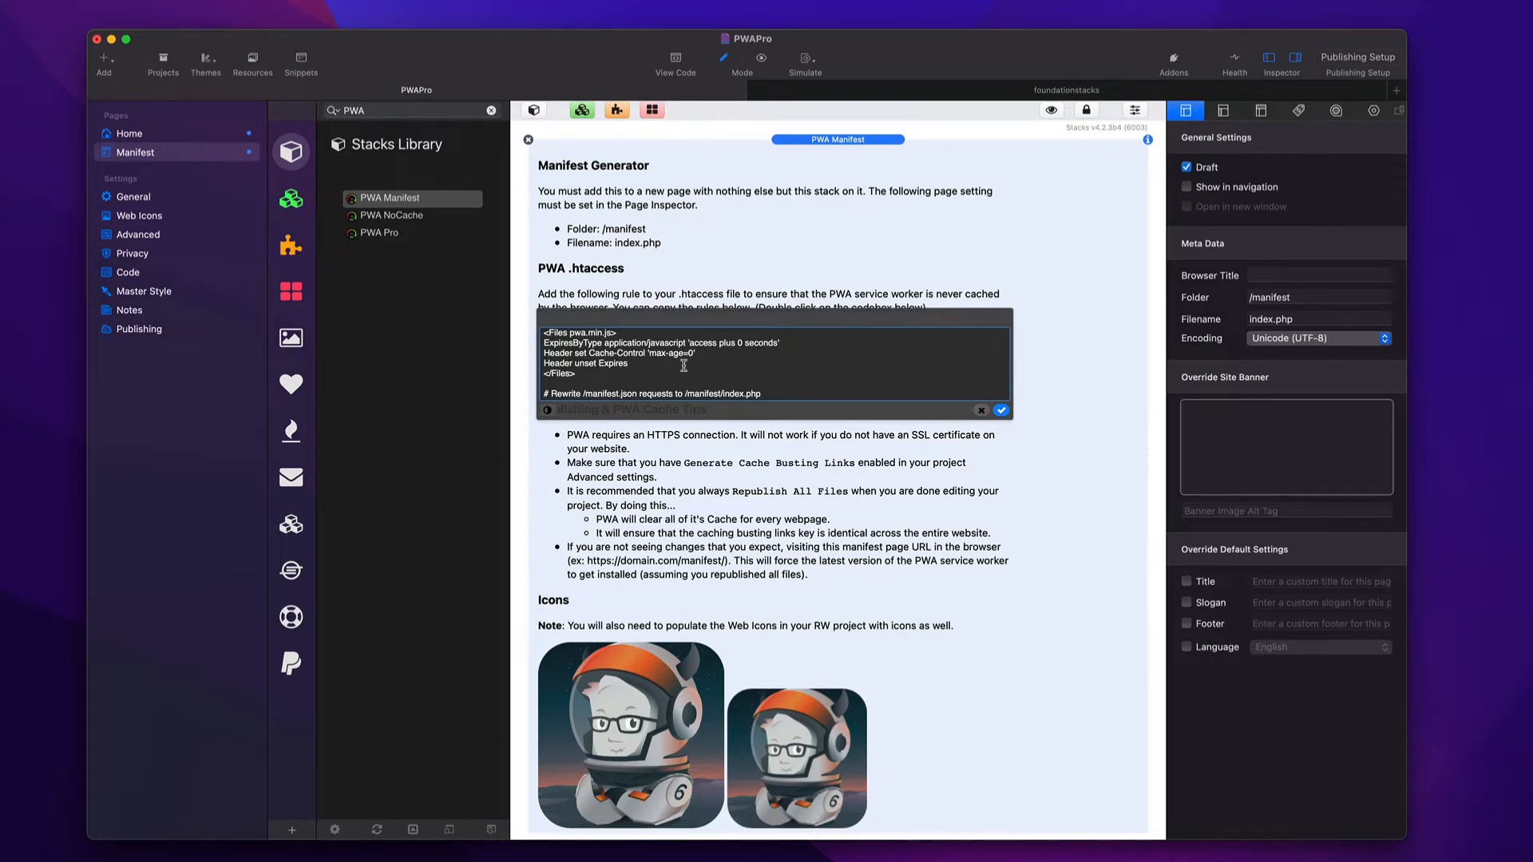
pyautogui.click(980, 410)
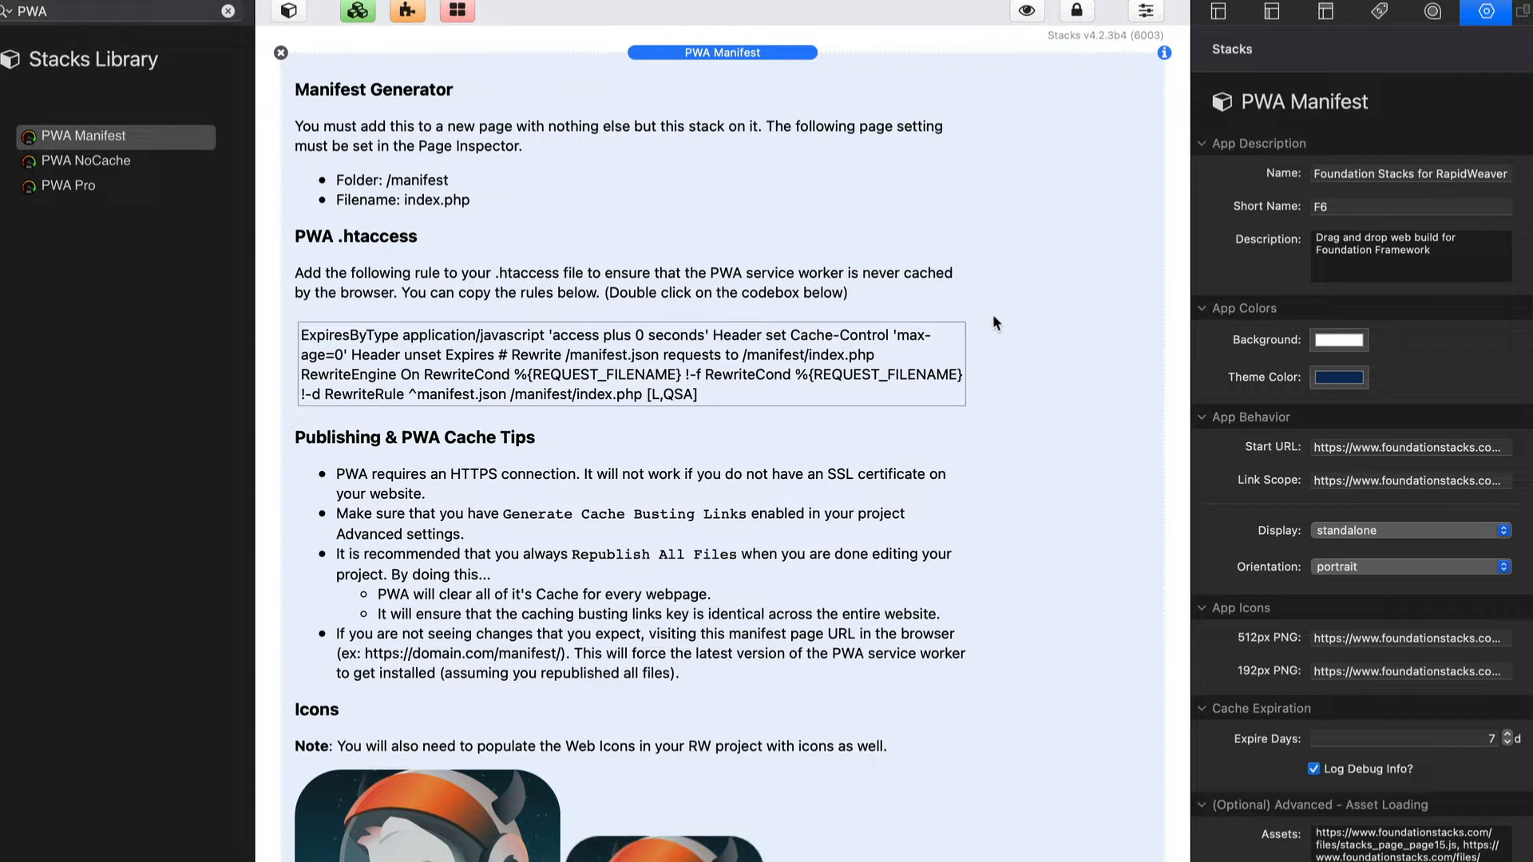
# Review the PWA Manifest stack's name, short name and description fields along with its background and theme colors
pyautogui.click(1397, 173)
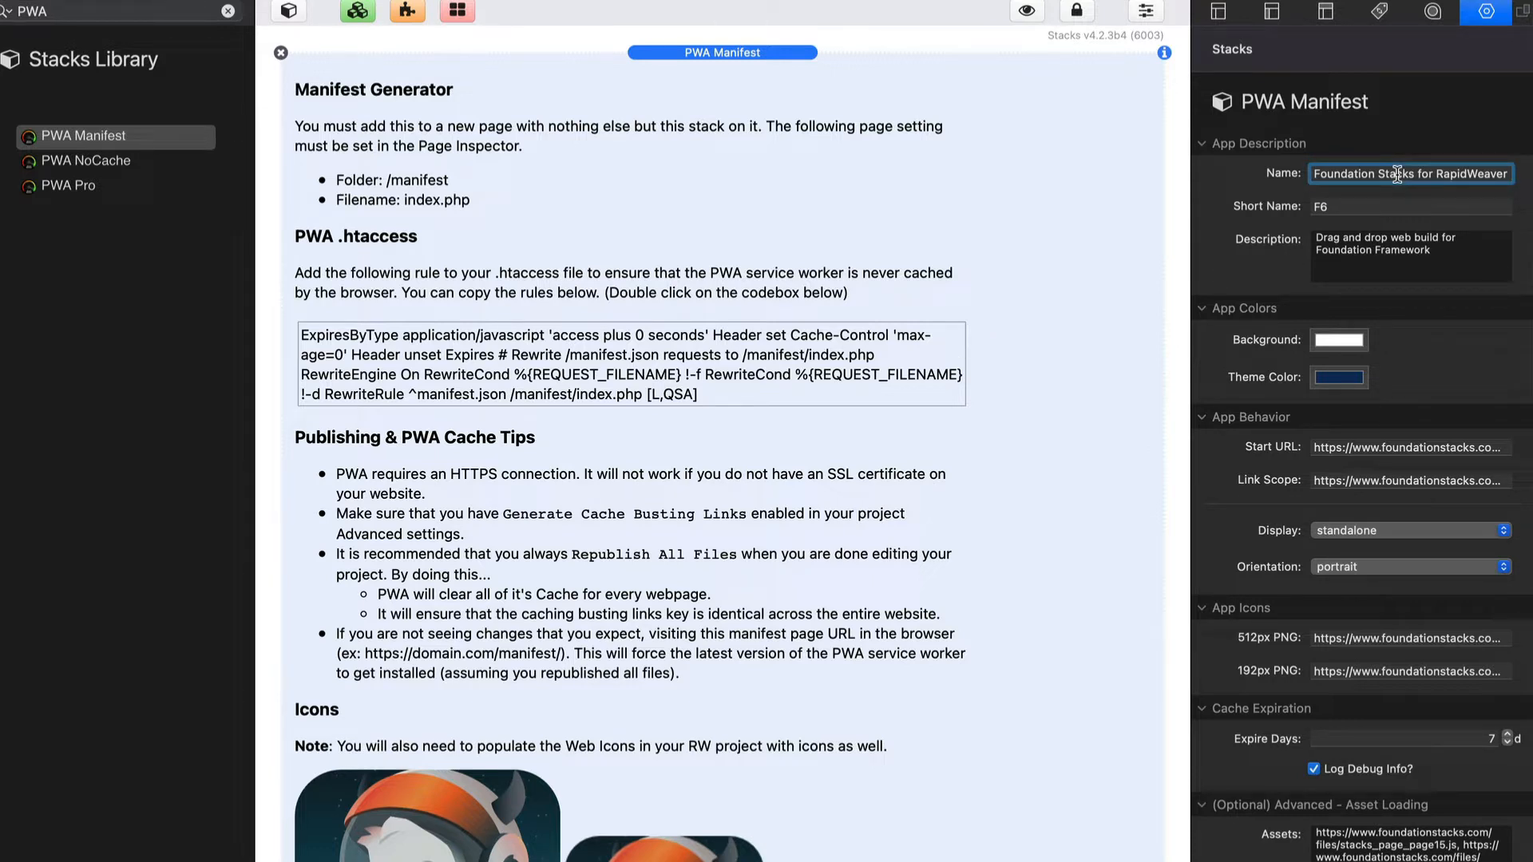
pyautogui.click(1374, 205)
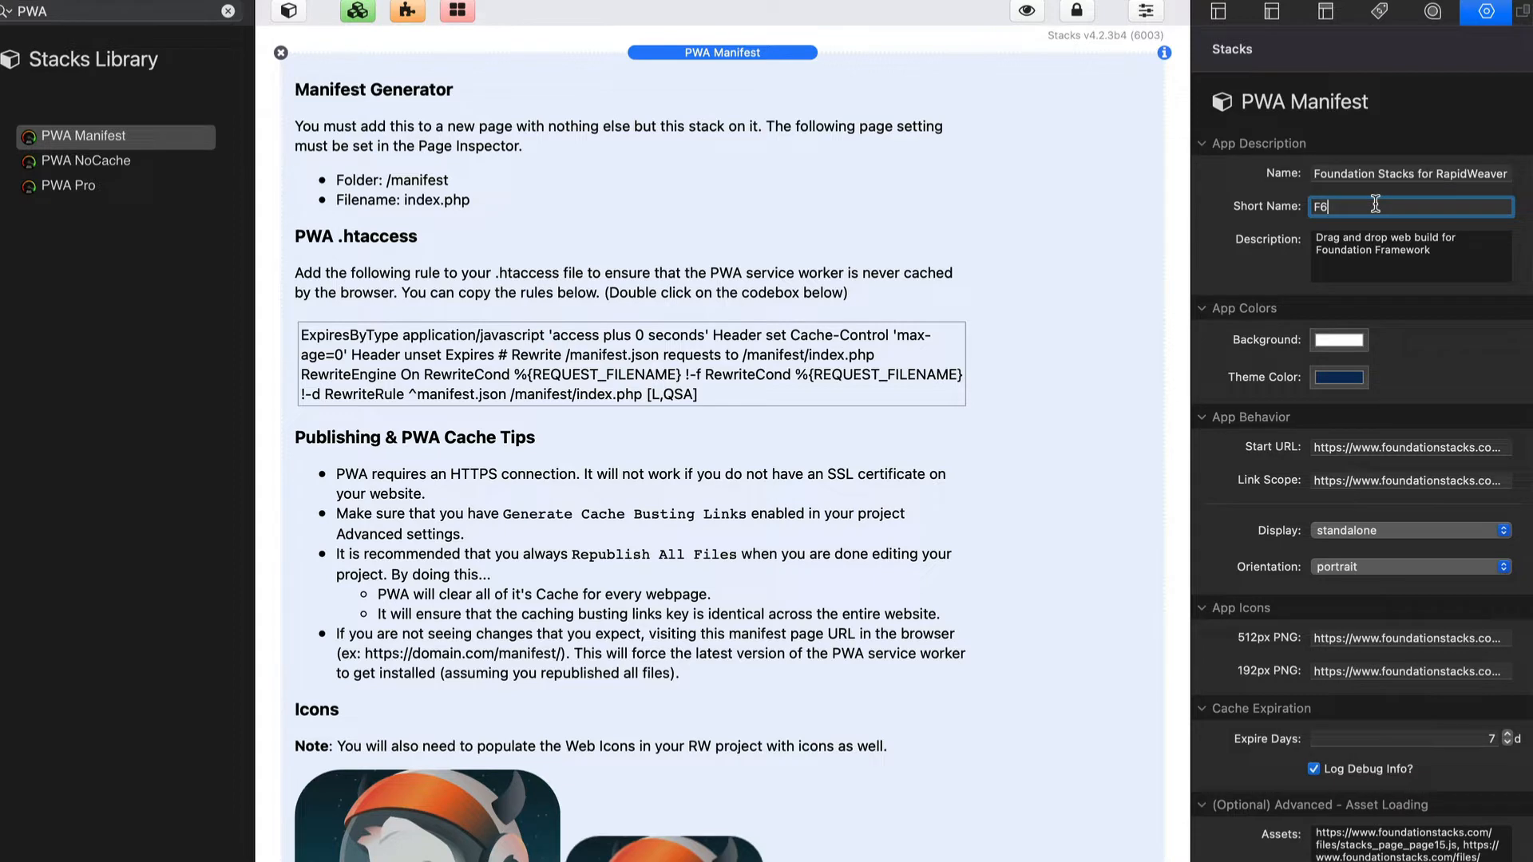
pyautogui.moveTo(1464, 258); pyautogui.dragTo(1258, 229)
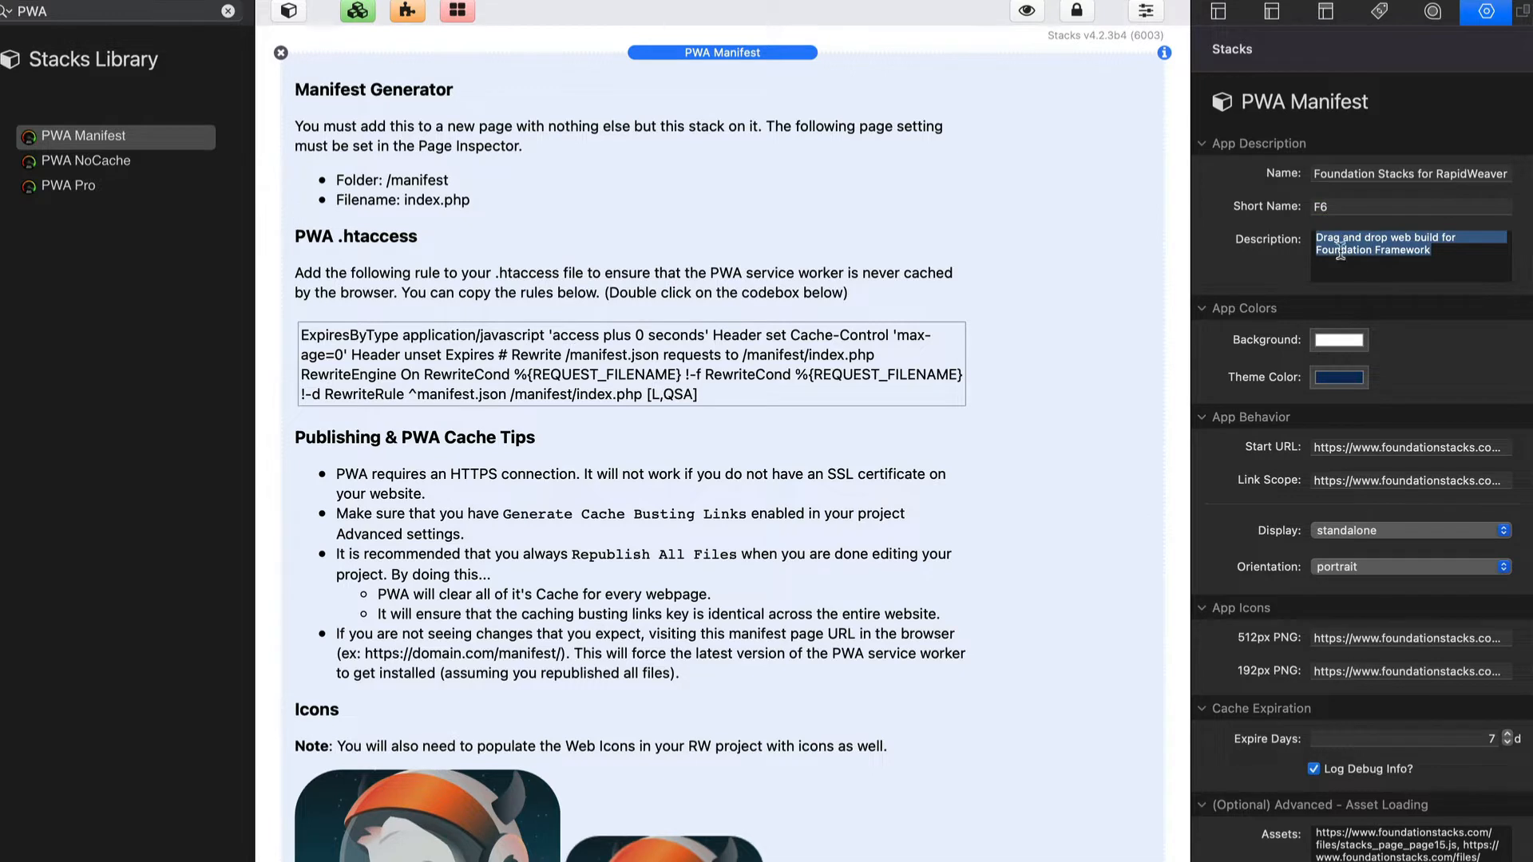
pyautogui.click(1383, 264)
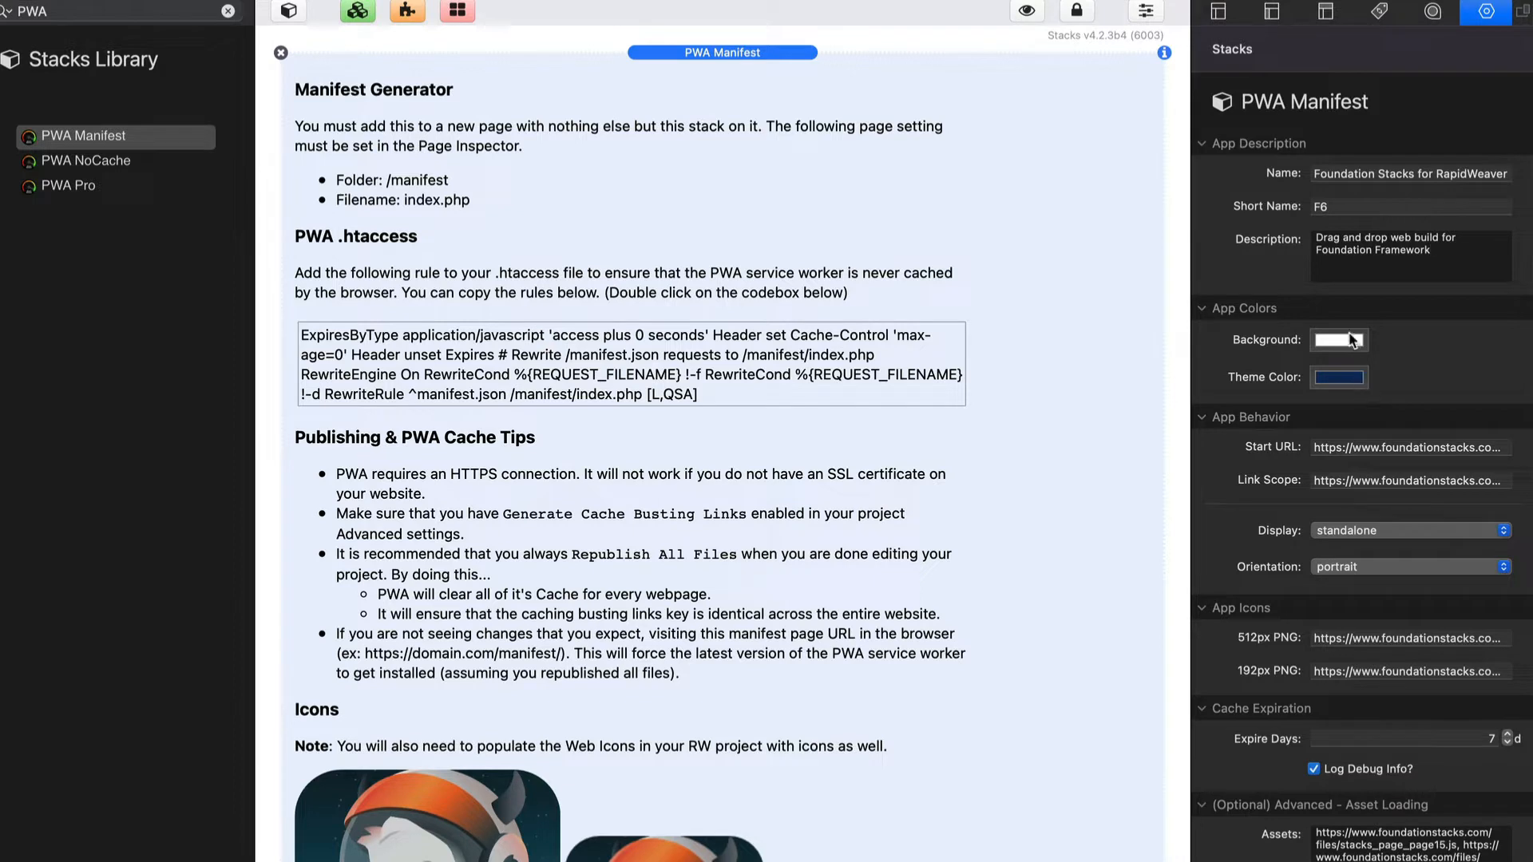
pyautogui.moveTo(1351, 341)
pyautogui.moveTo(1351, 385)
# Inspect the full addresses in the app's Start URL and Link Scope settings
pyautogui.moveTo(1342, 449)
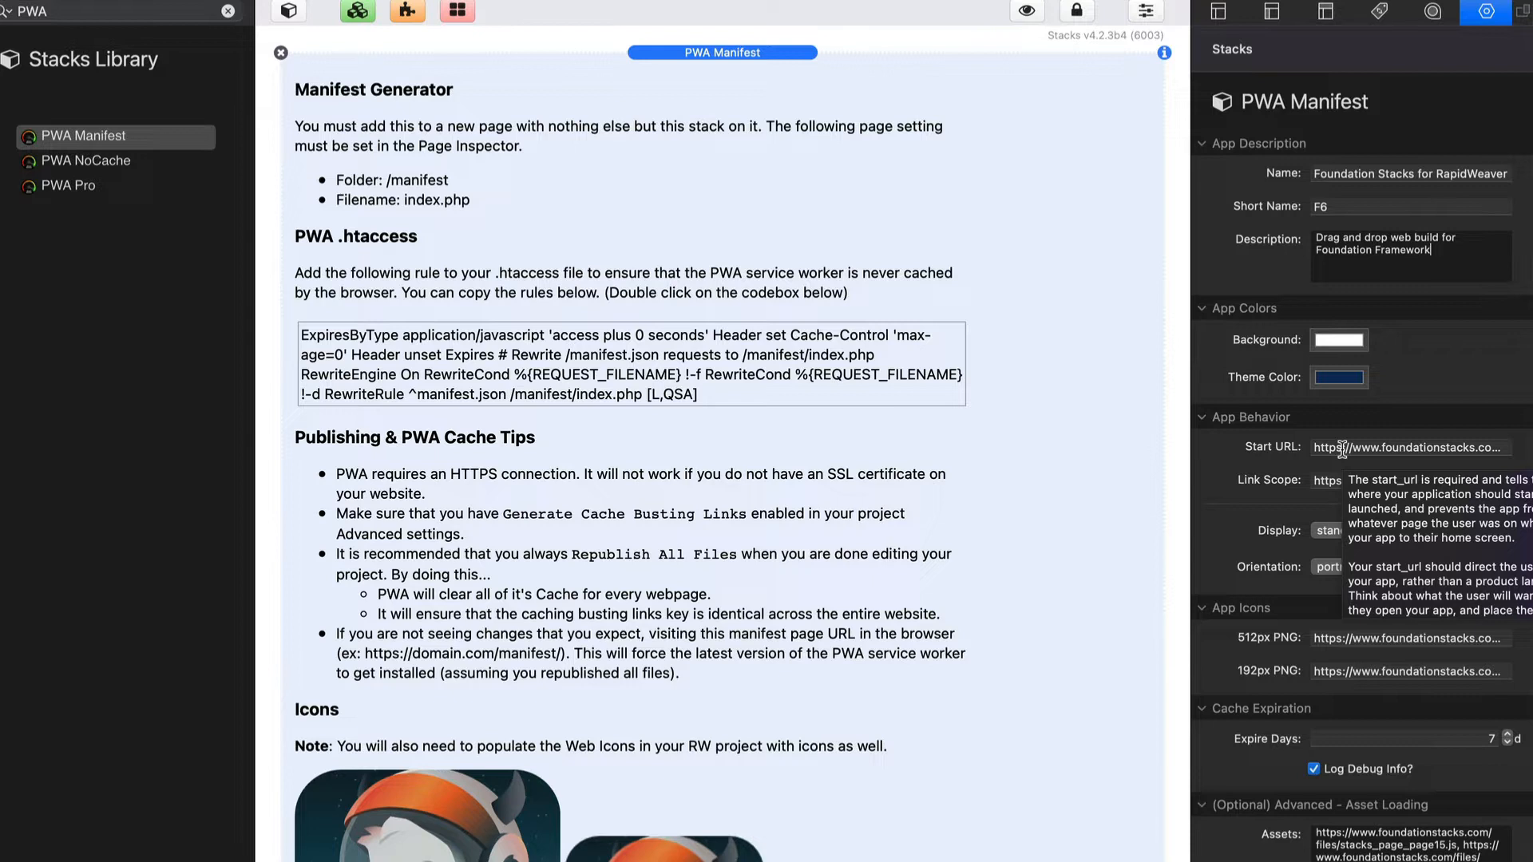
pyautogui.click(1342, 449)
pyautogui.press('super+Right')
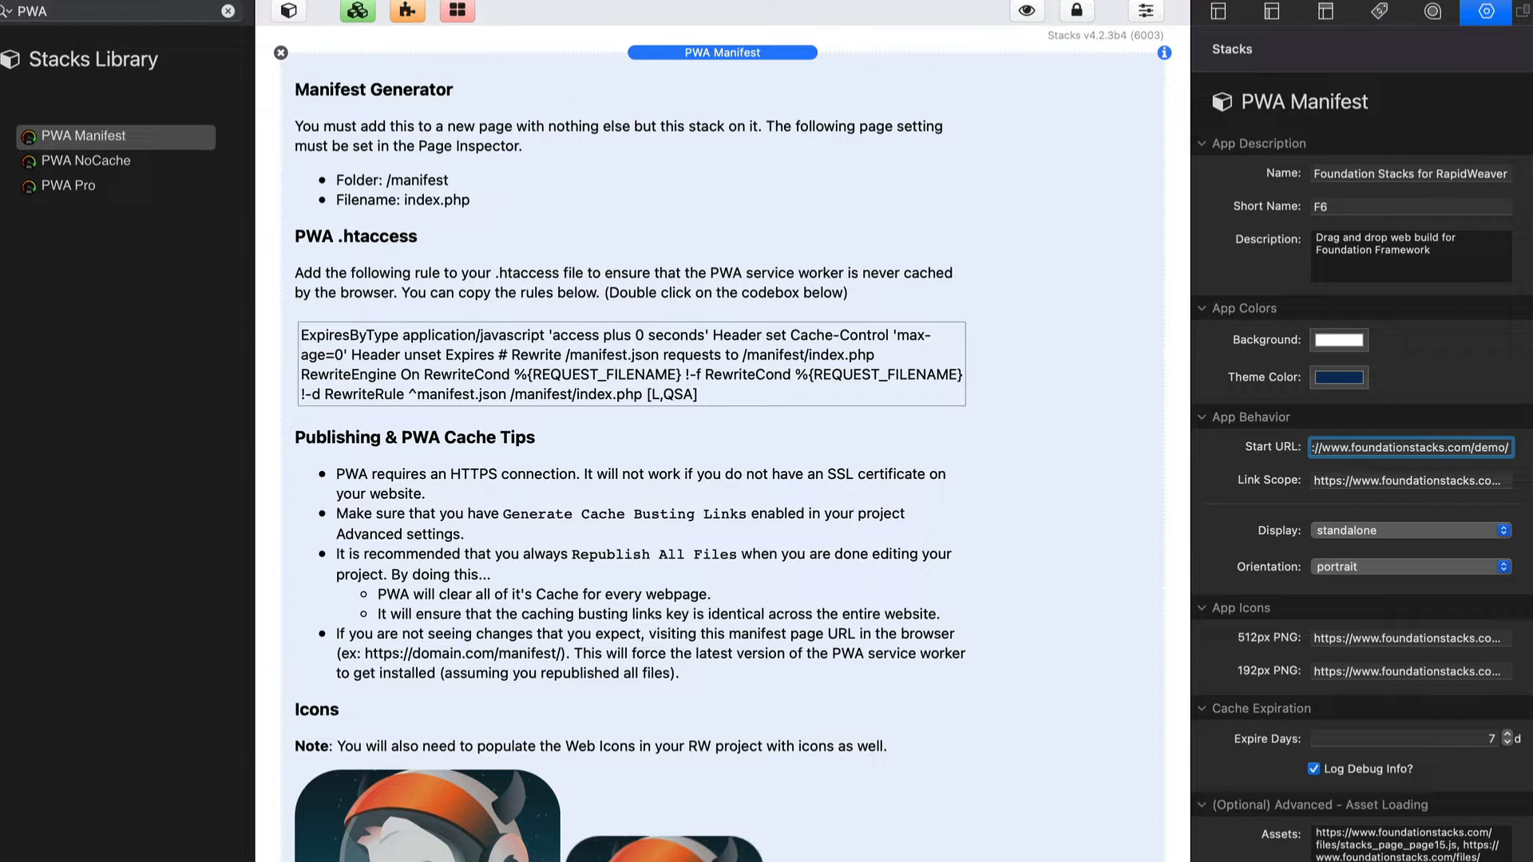
pyautogui.click(1344, 480)
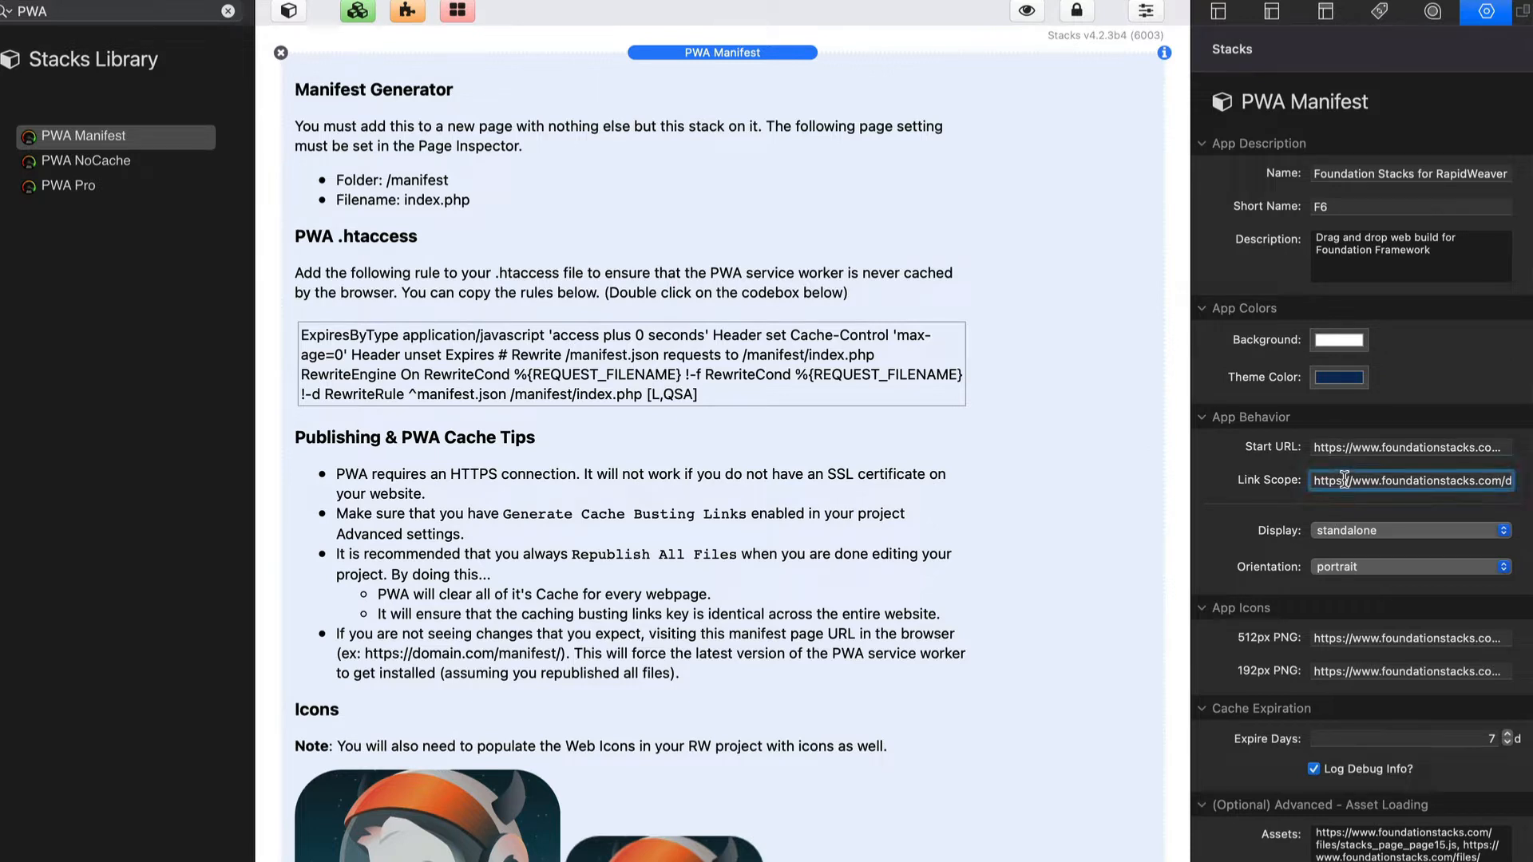
pyautogui.press('super+Right')
pyautogui.press('super+Left')
pyautogui.press('super+Right')
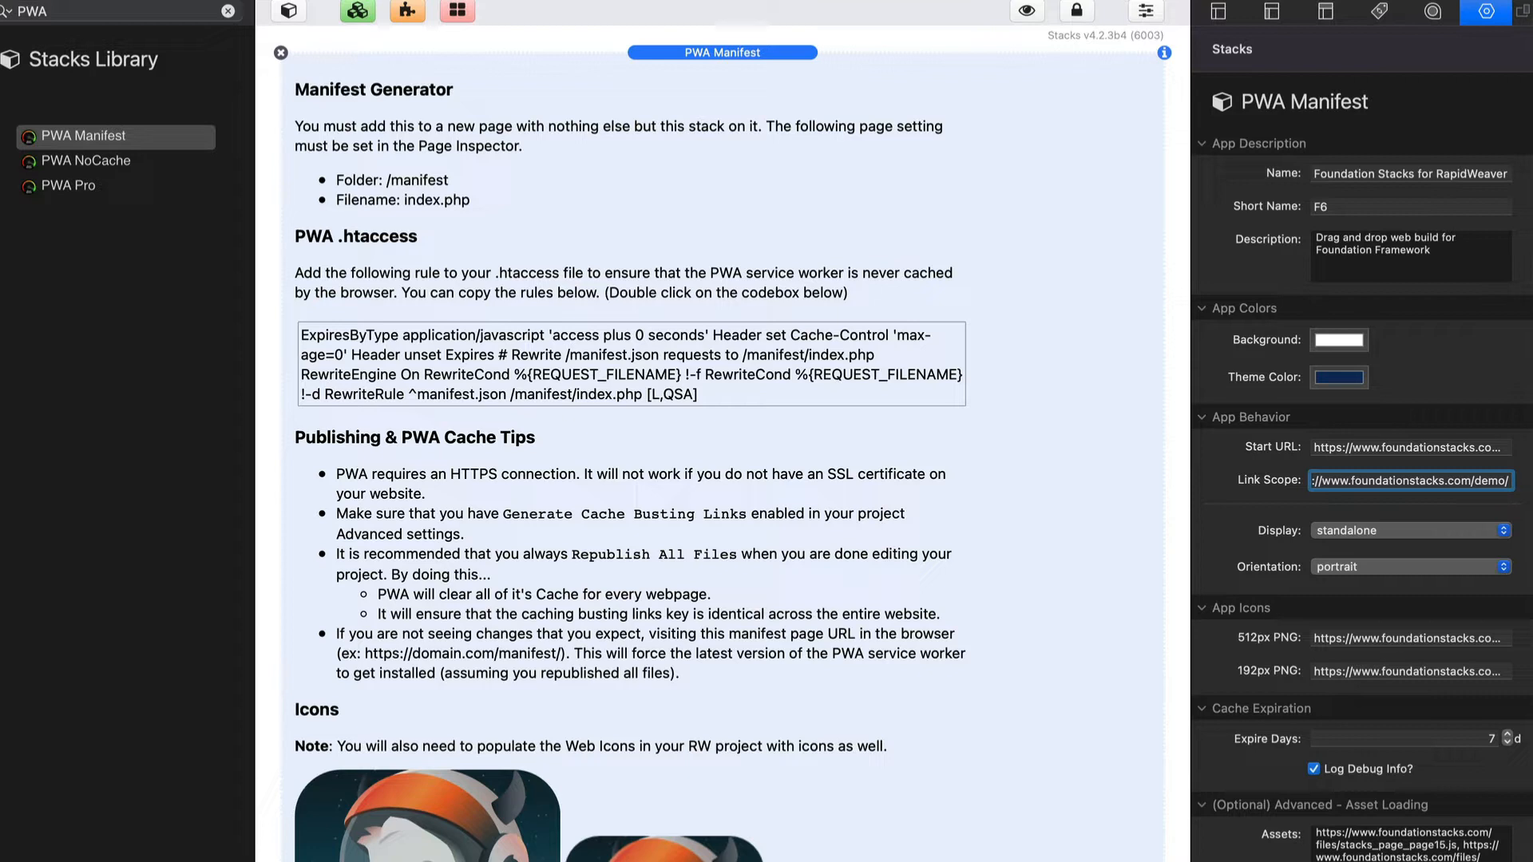
# Switch the app's display mode to browser and back to standalone
pyautogui.click(1365, 536)
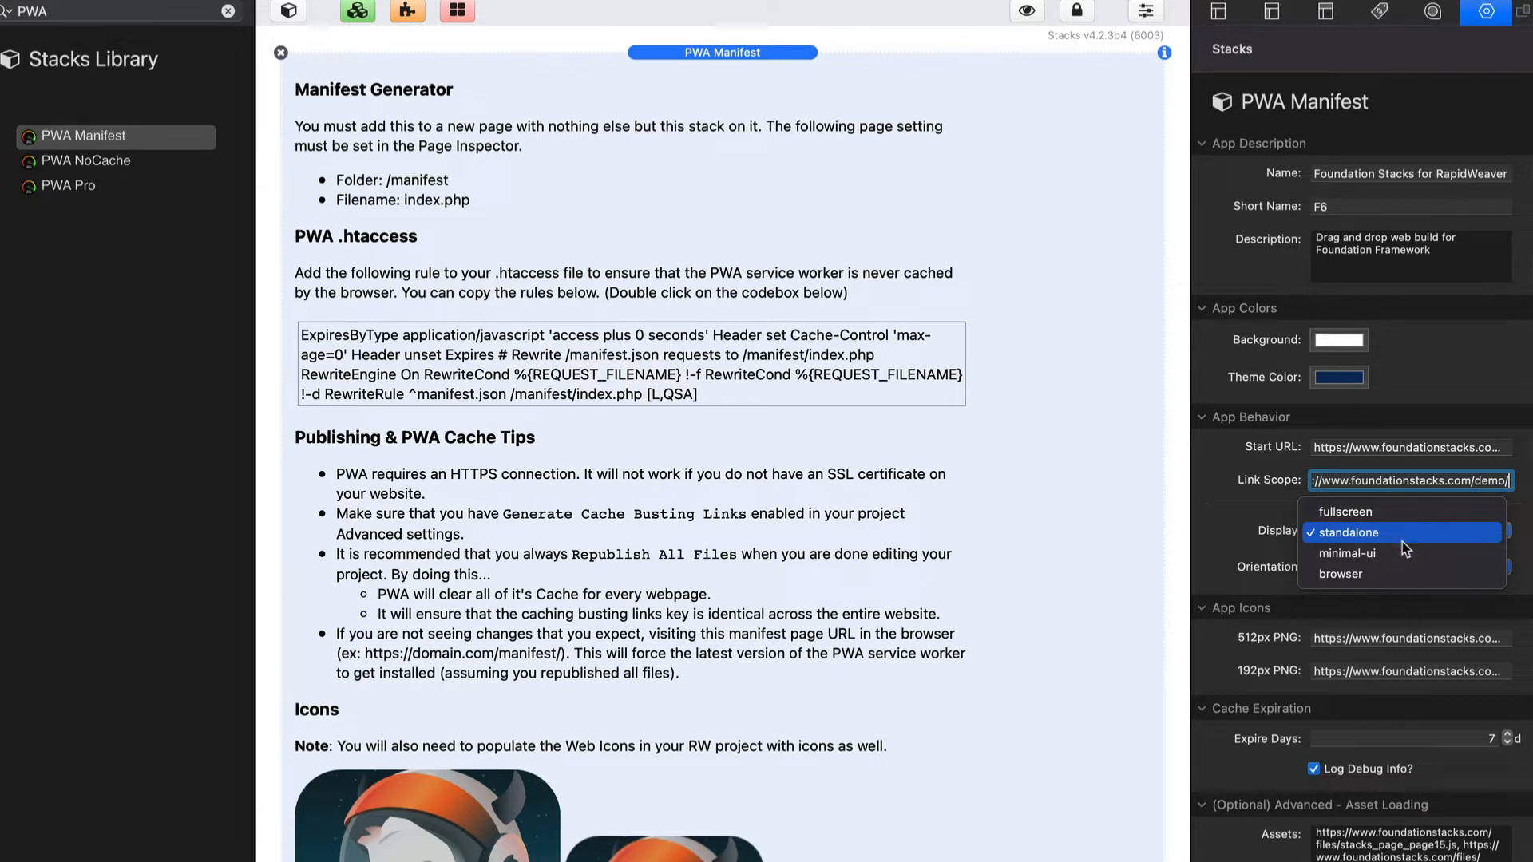
pyautogui.click(1387, 579)
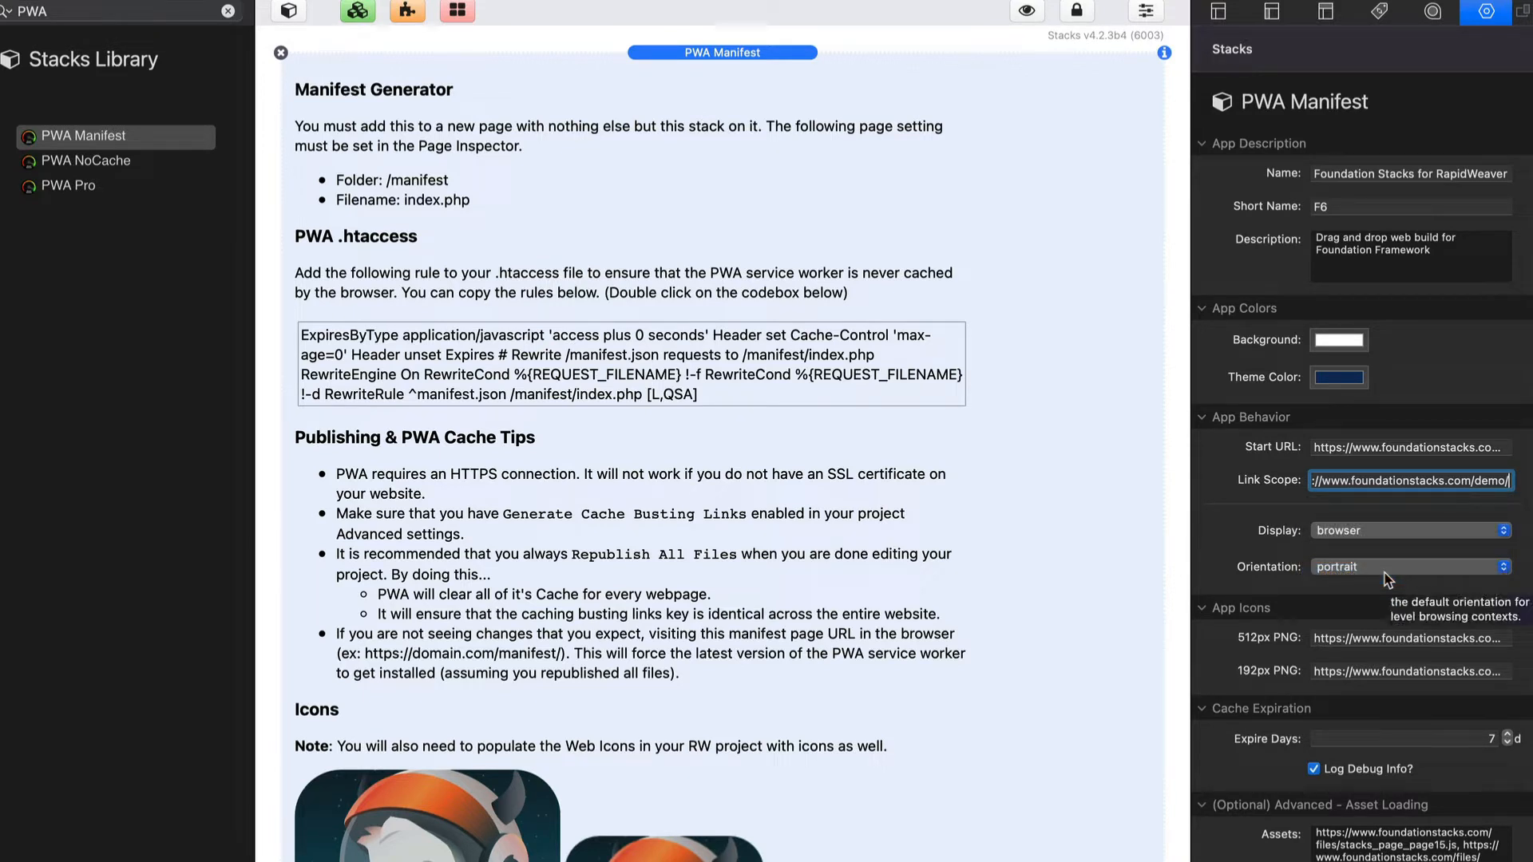
pyautogui.click(1370, 532)
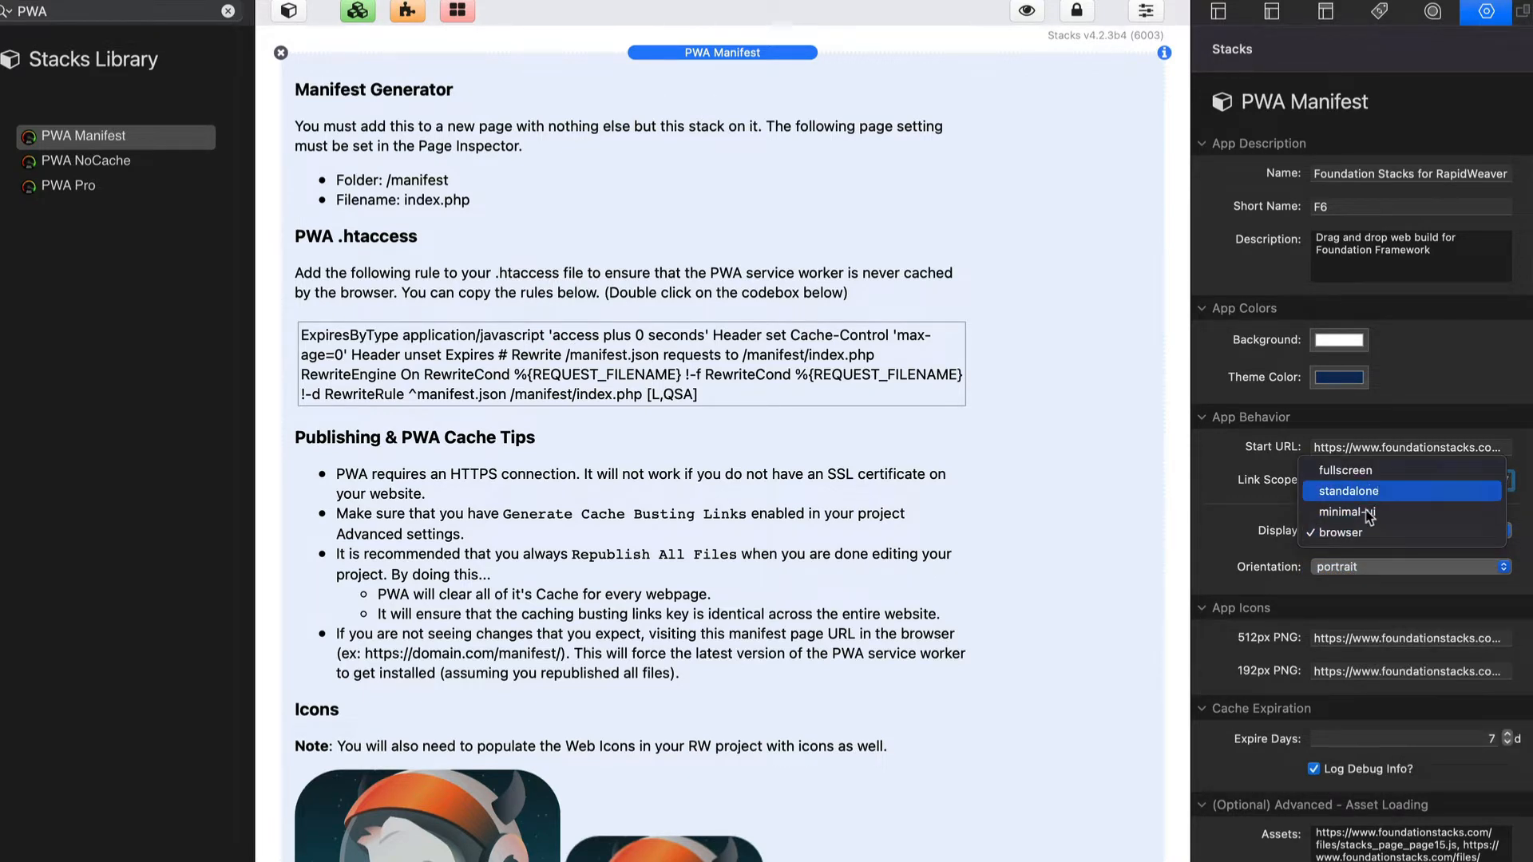
pyautogui.click(1368, 491)
# Set the app's orientation to portrait-primary
pyautogui.click(1362, 568)
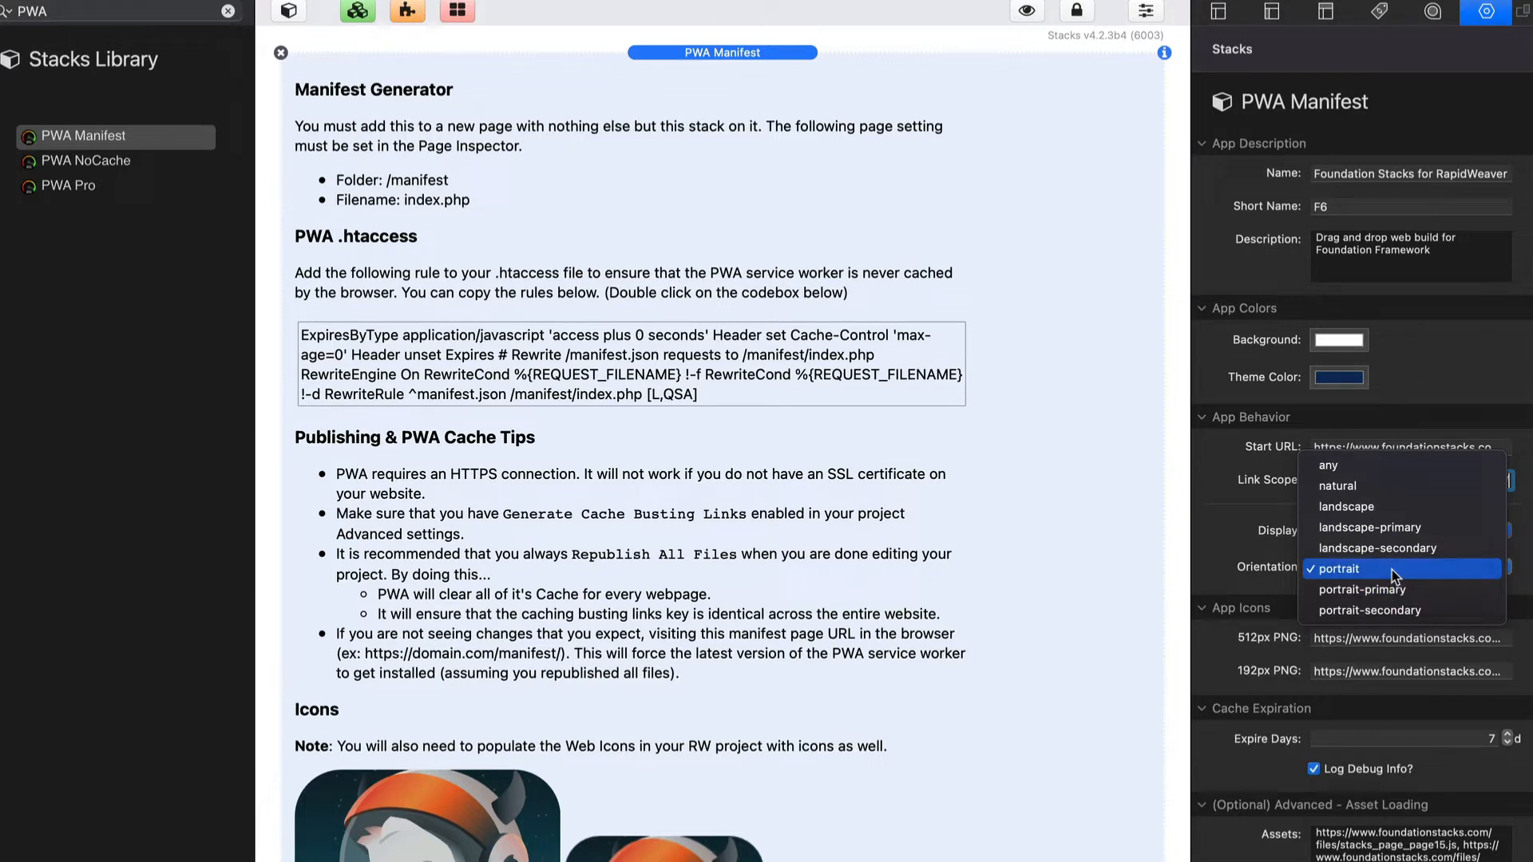
pyautogui.click(1401, 589)
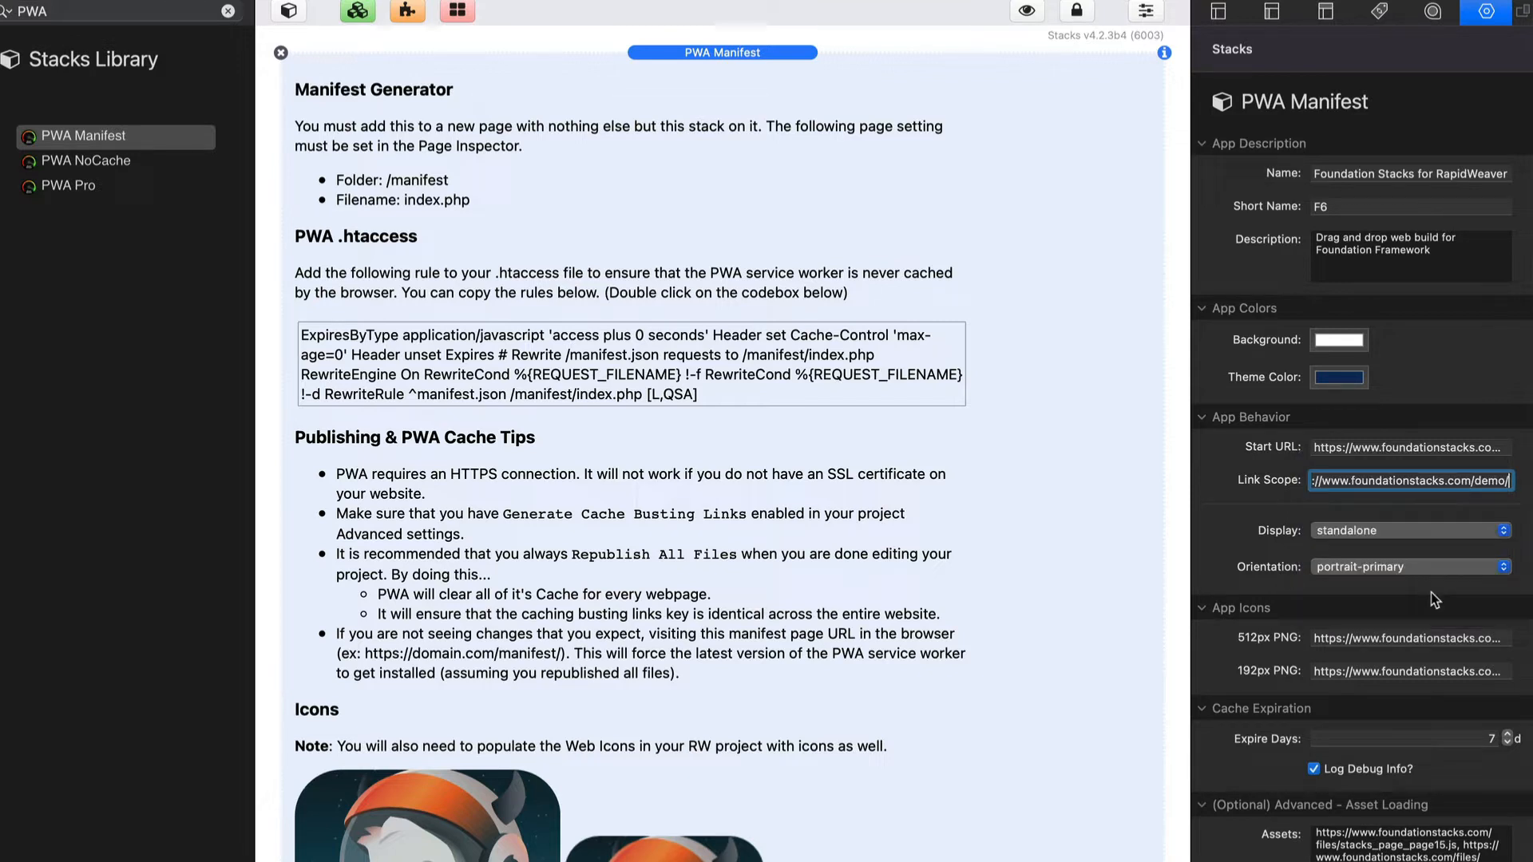
pyautogui.click(1412, 637)
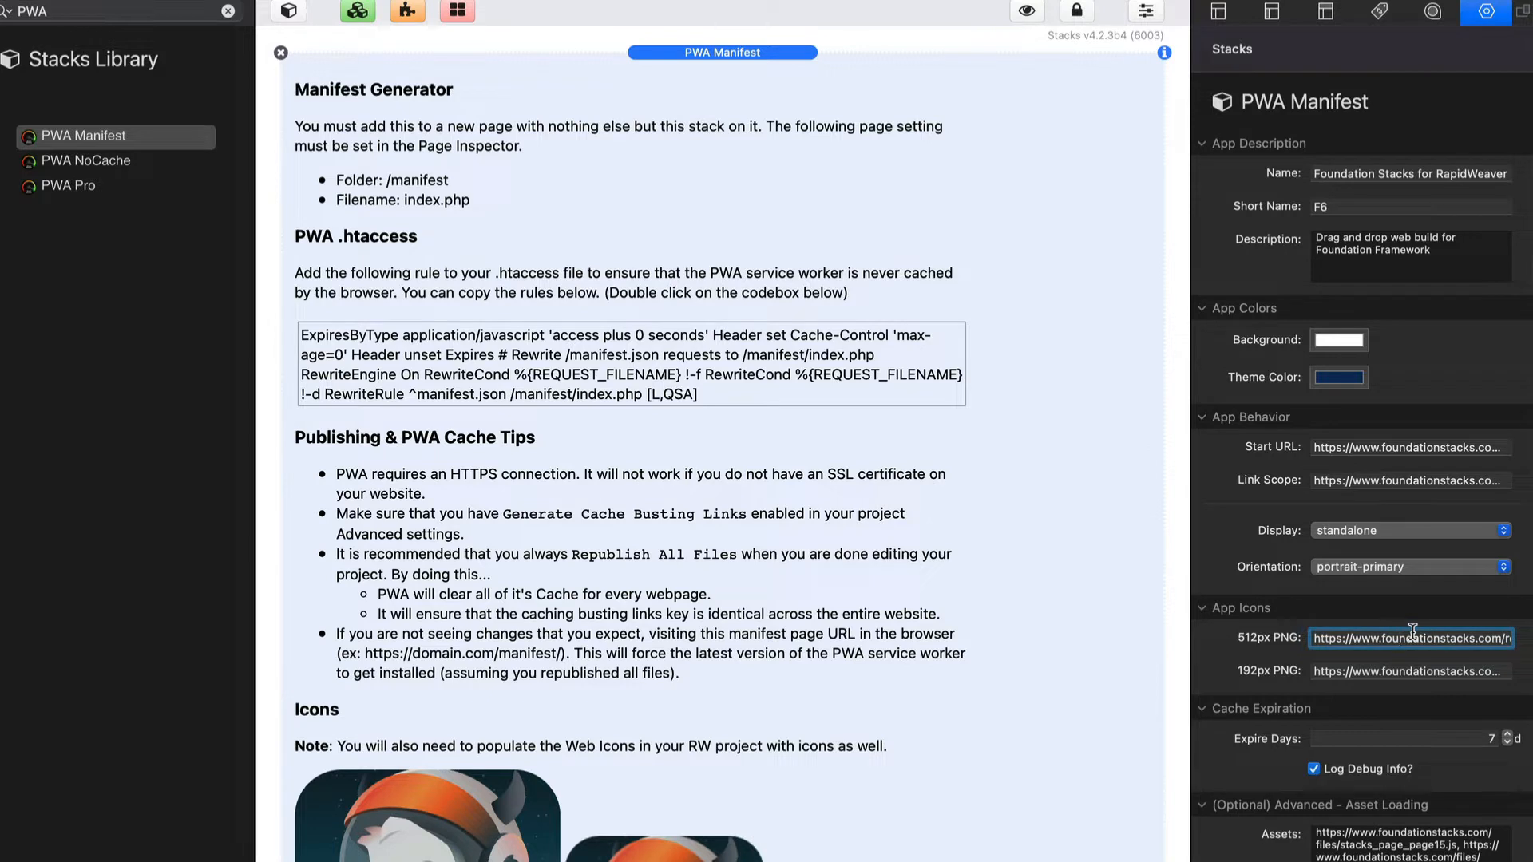
pyautogui.press('super+Right')
pyautogui.press('super+Tab')
pyautogui.moveTo(0, 0); pyautogui.dragTo(412, 50)
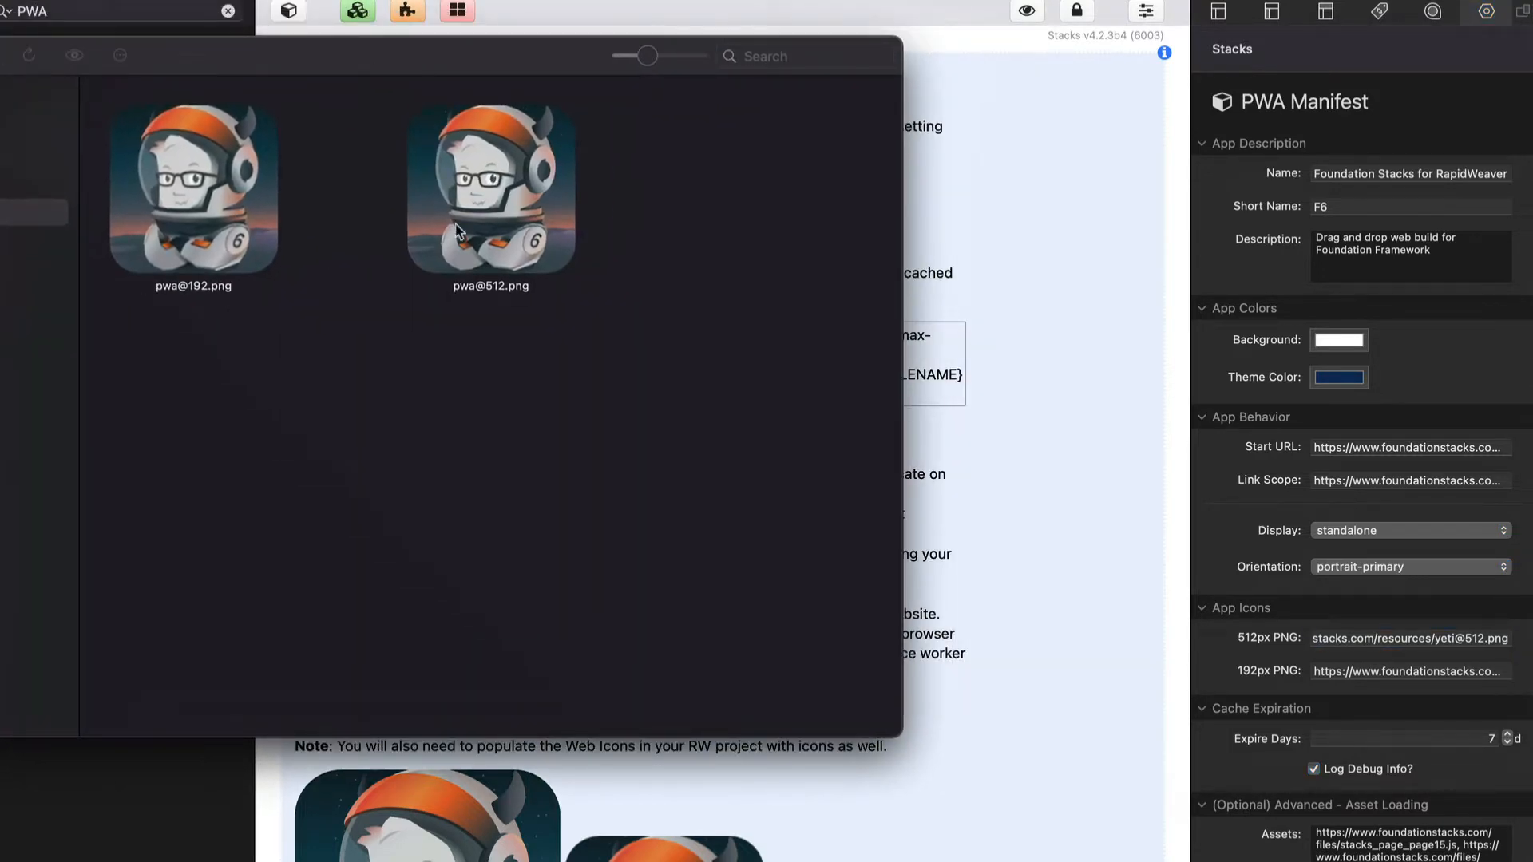
pyautogui.rightClick(151, 223)
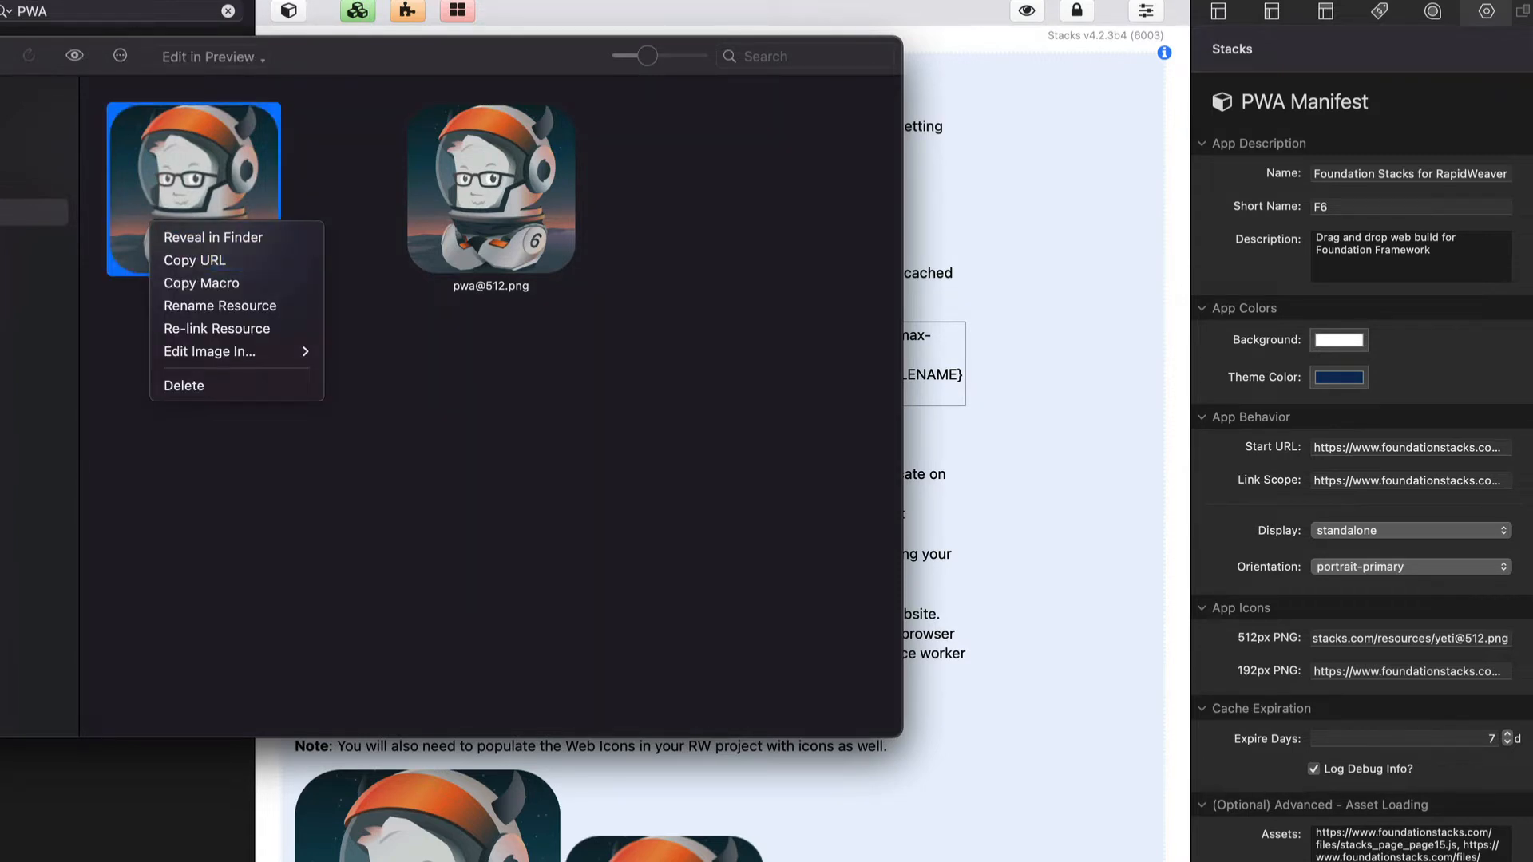
pyautogui.click(0, 56)
pyautogui.click(0, 56)
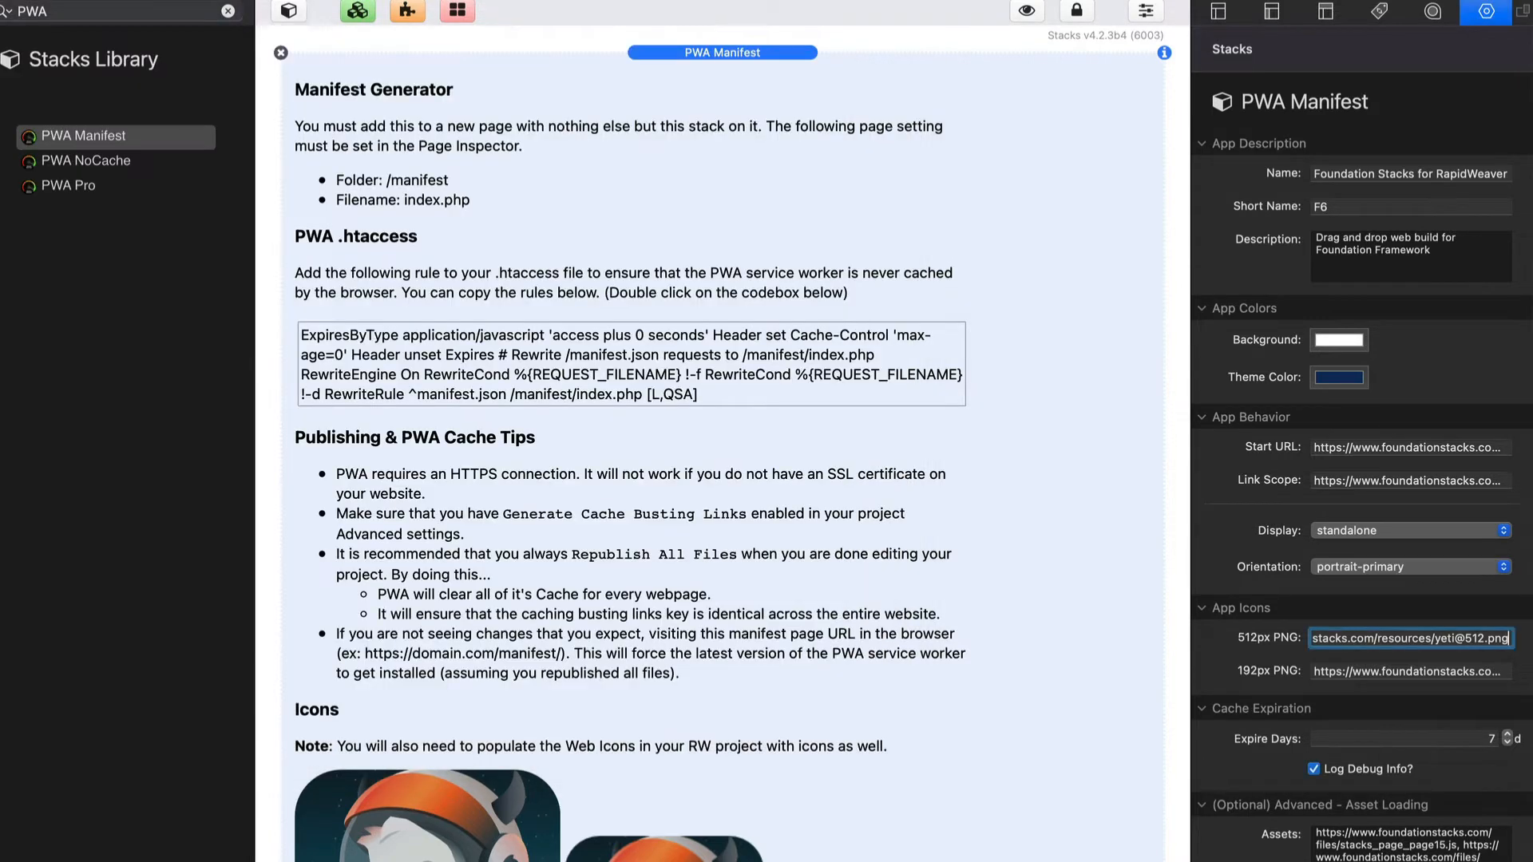
# Check the 512px and 192px icon addresses and the cache's Expire Days setting
pyautogui.doubleClick(1355, 636)
pyautogui.click(1339, 671)
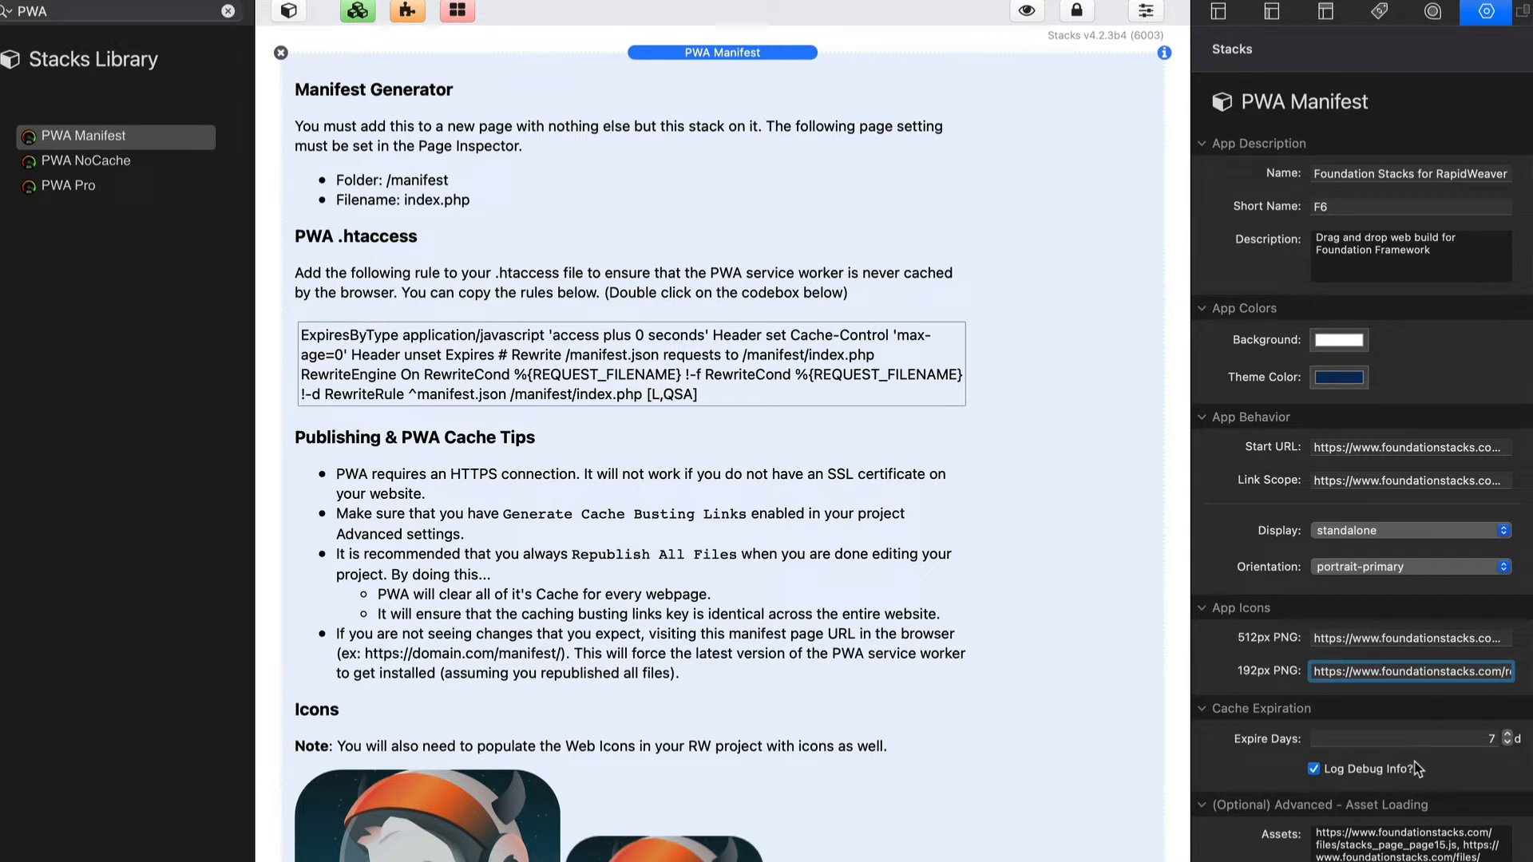
pyautogui.scroll(-5, 1420, 769)
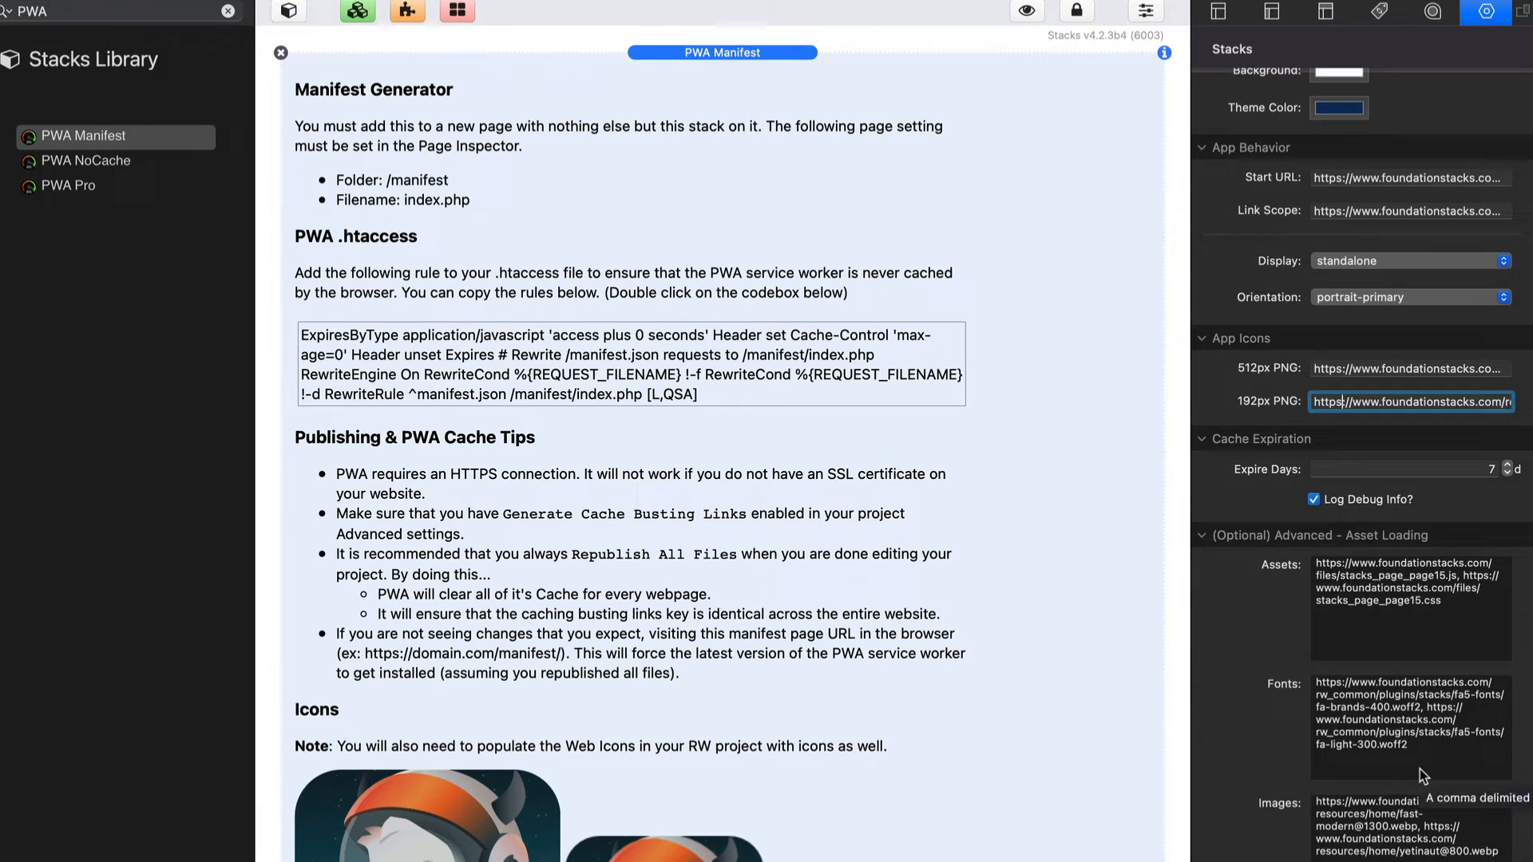
pyautogui.click(1435, 471)
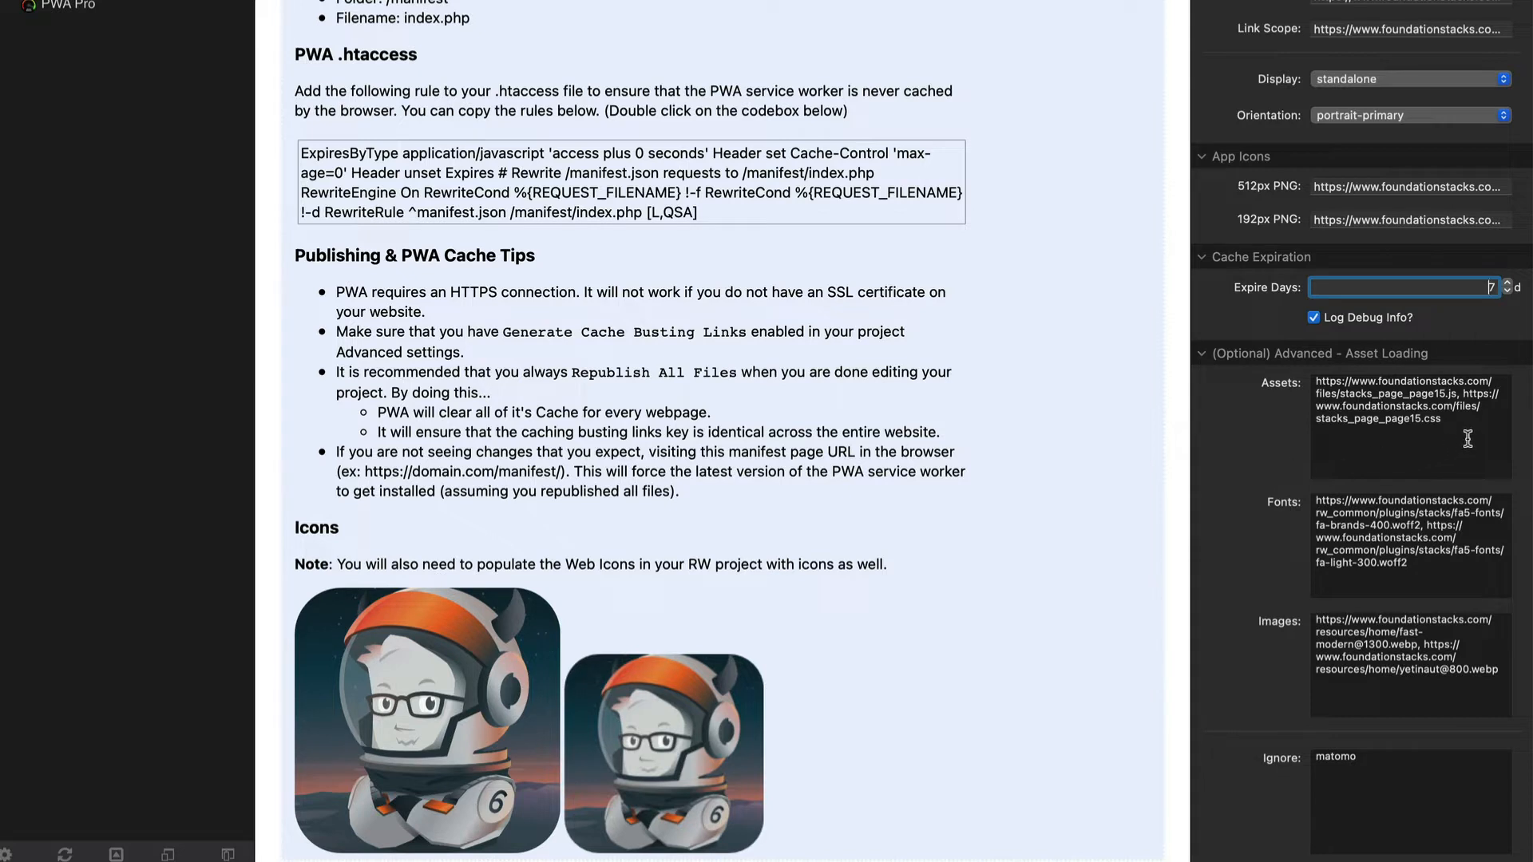
# Examine the advanced asset loading lists for assets, fonts and images, and the Ignore entry
pyautogui.moveTo(1468, 439)
pyautogui.moveTo(1492, 423); pyautogui.dragTo(1199, 345)
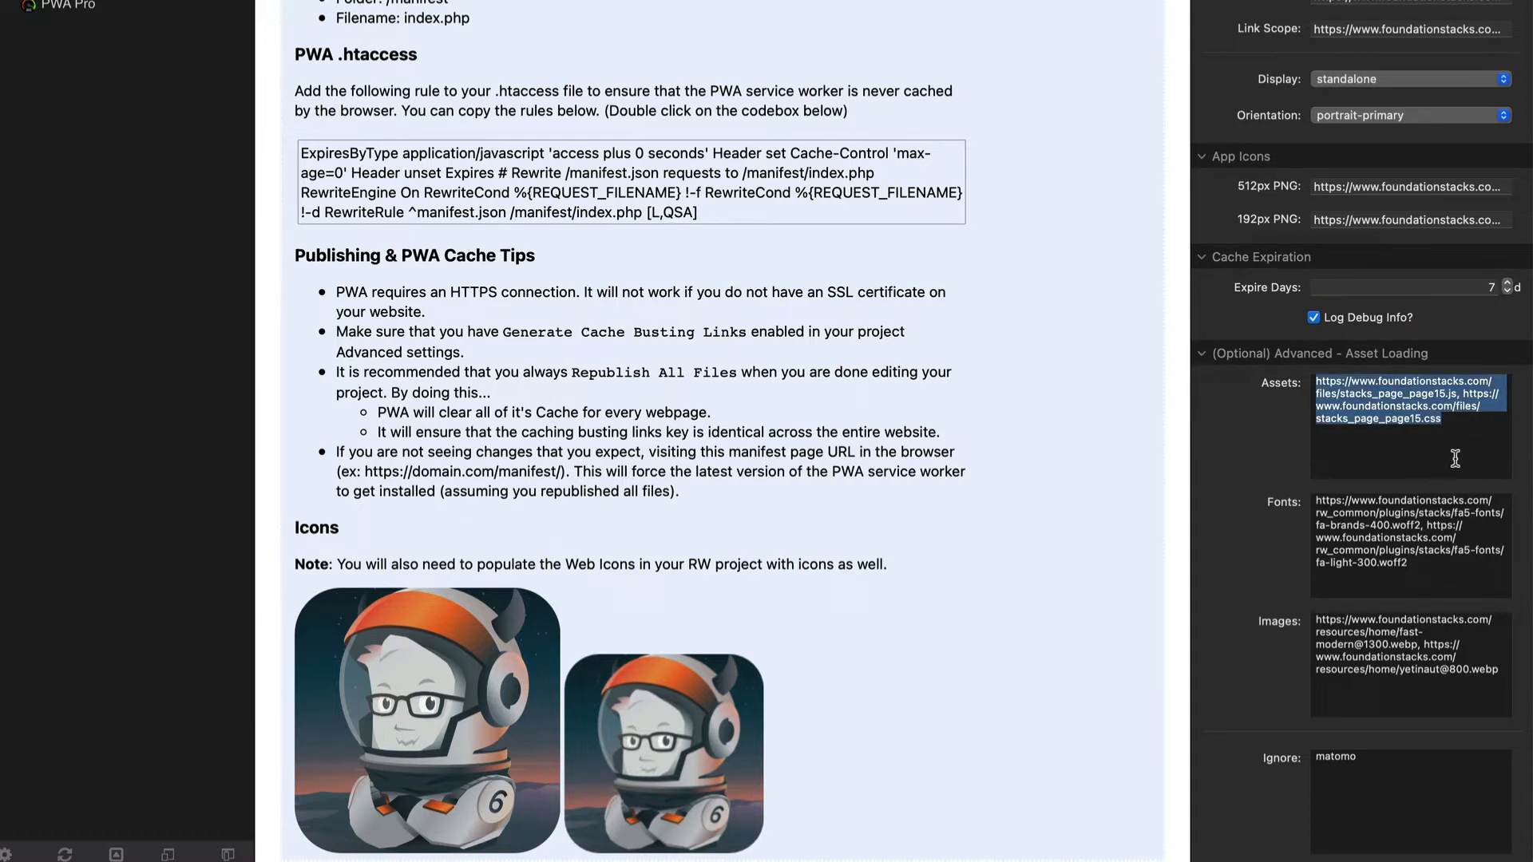
pyautogui.click(1467, 567)
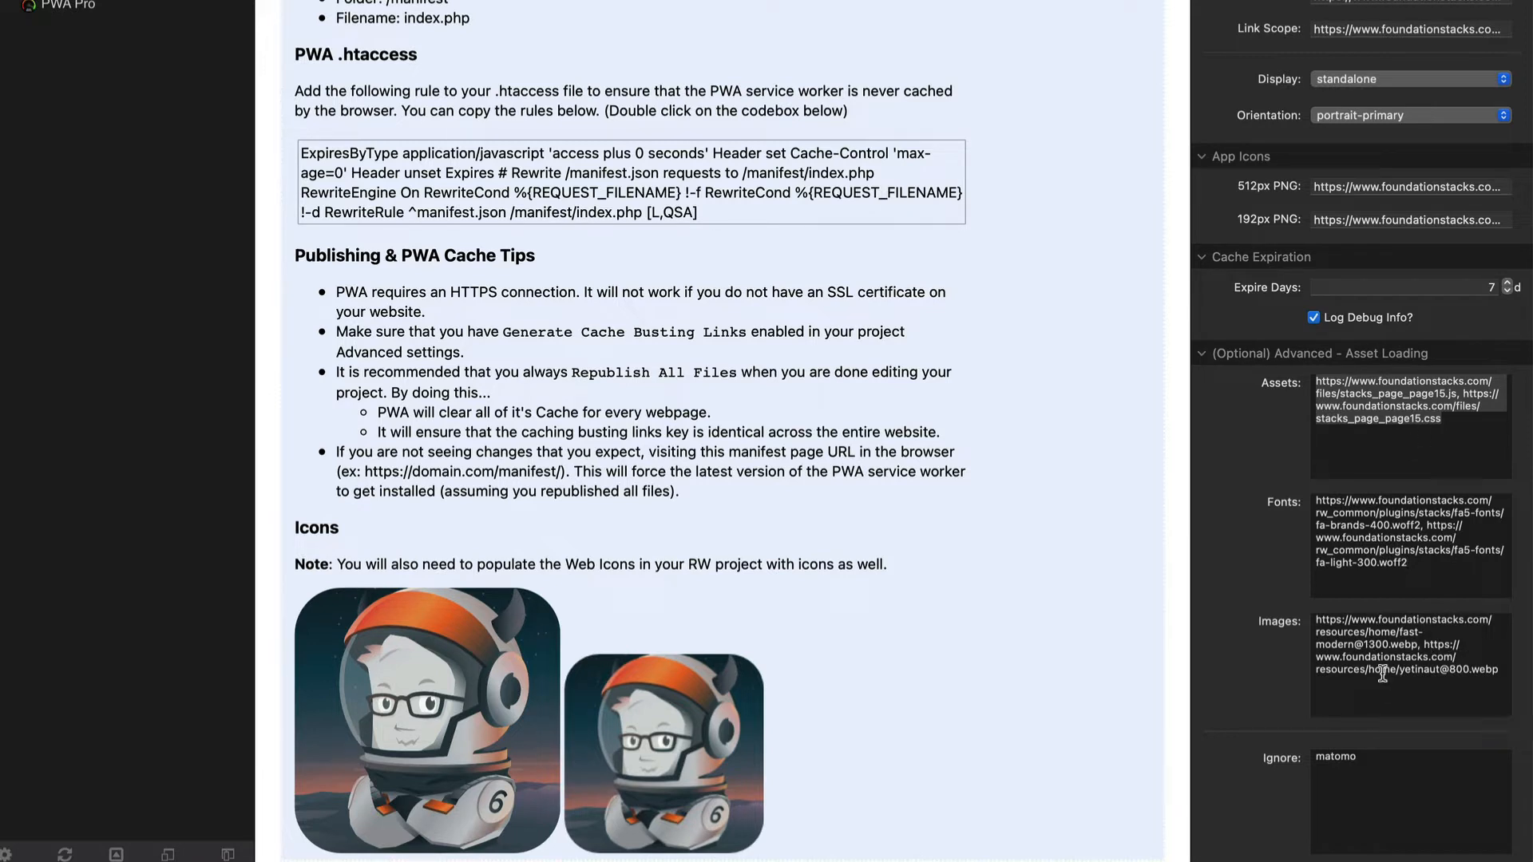
pyautogui.click(1393, 790)
pyautogui.doubleClick(1335, 757)
pyautogui.click(1157, 736)
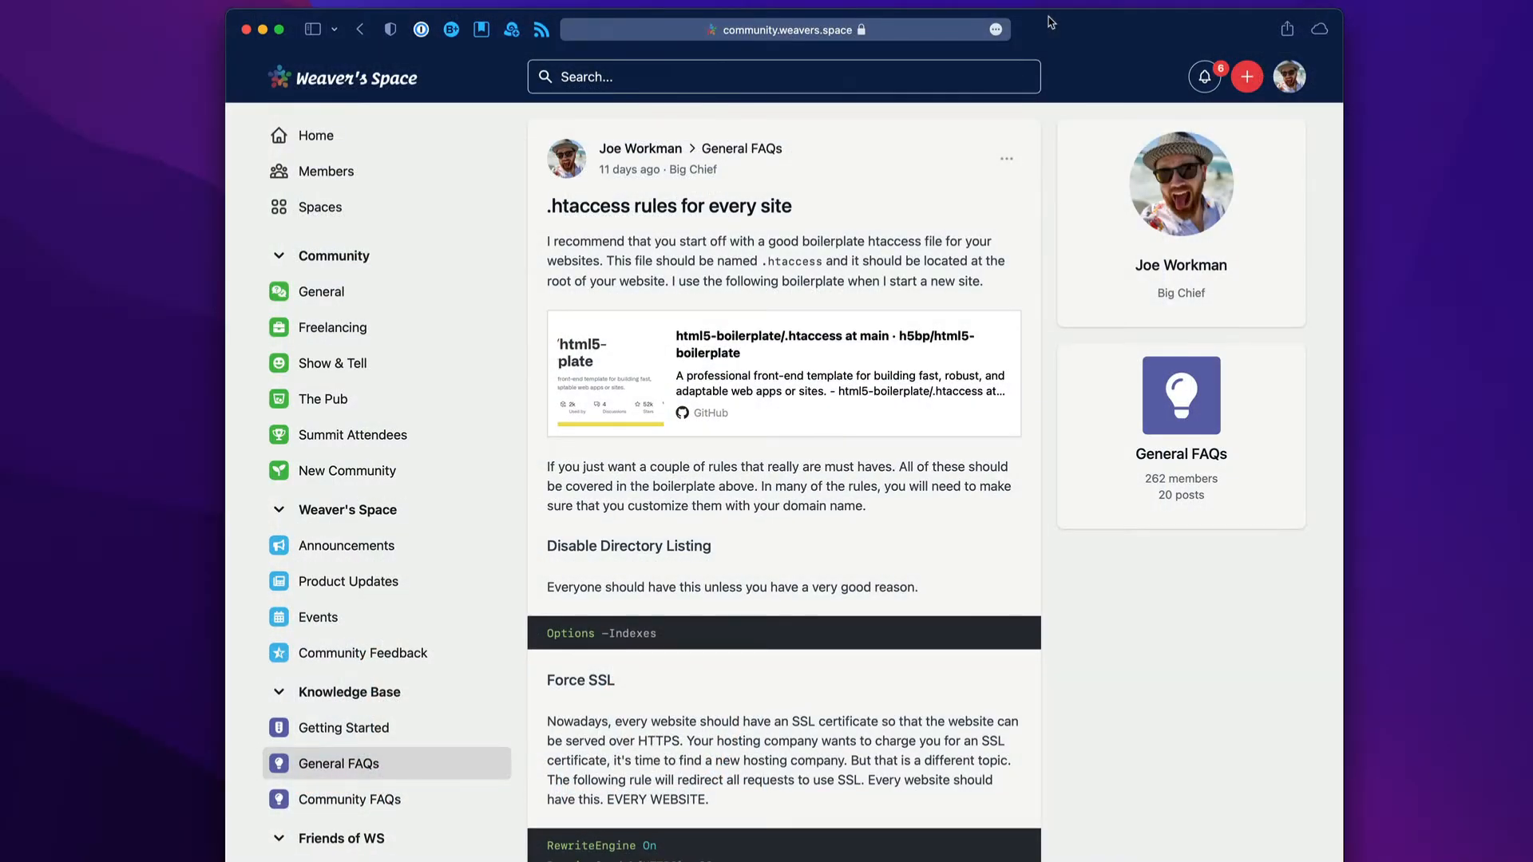
# Read through the ".htaccess rules for every site" post on the Weaver's Space community in the browser
pyautogui.scroll(-3, 824, 342)
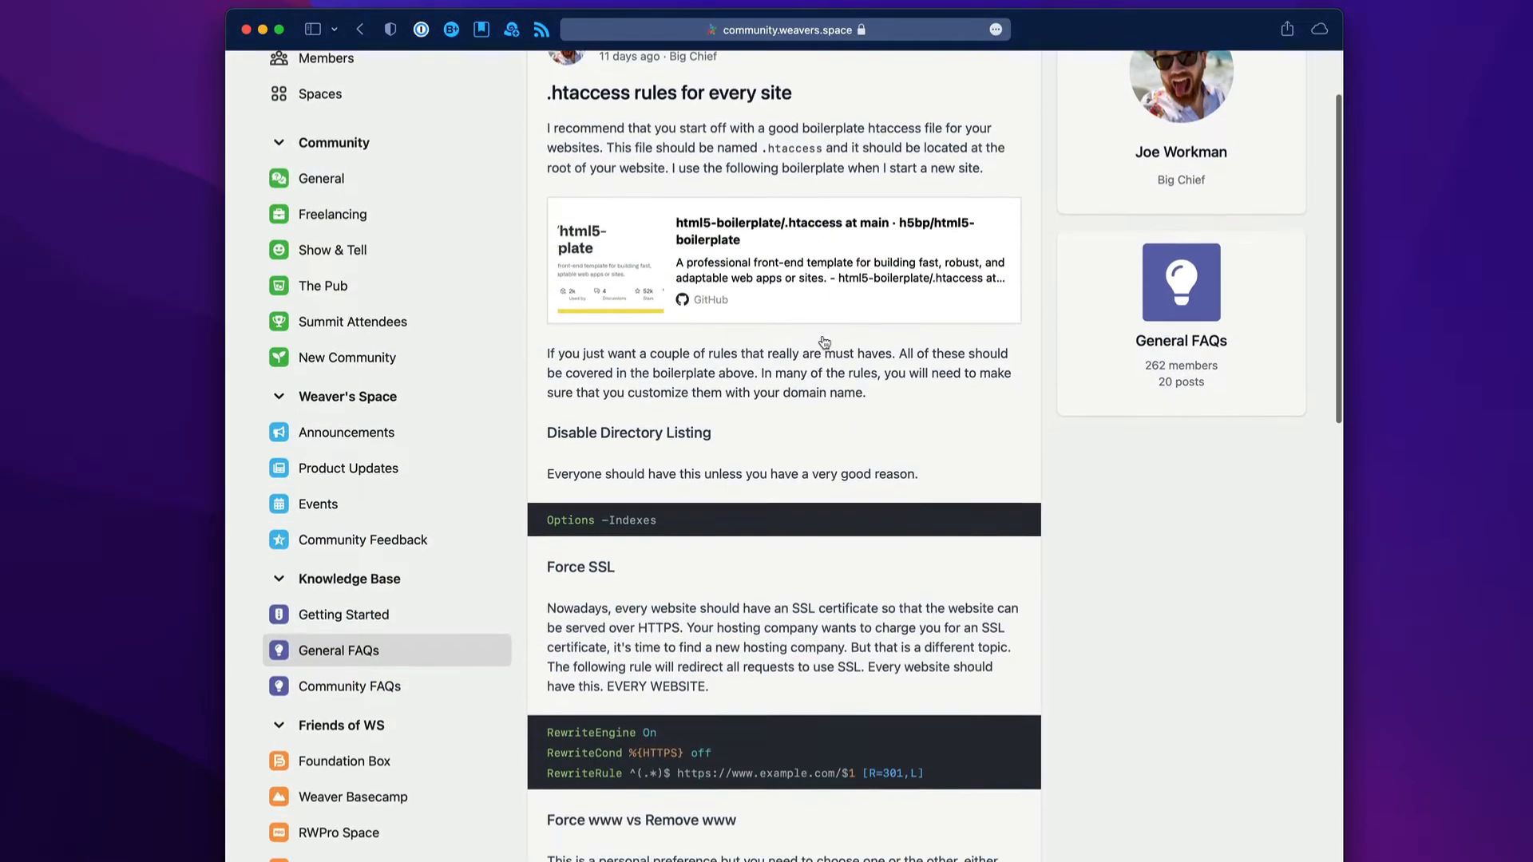
pyautogui.scroll(-10, 824, 342)
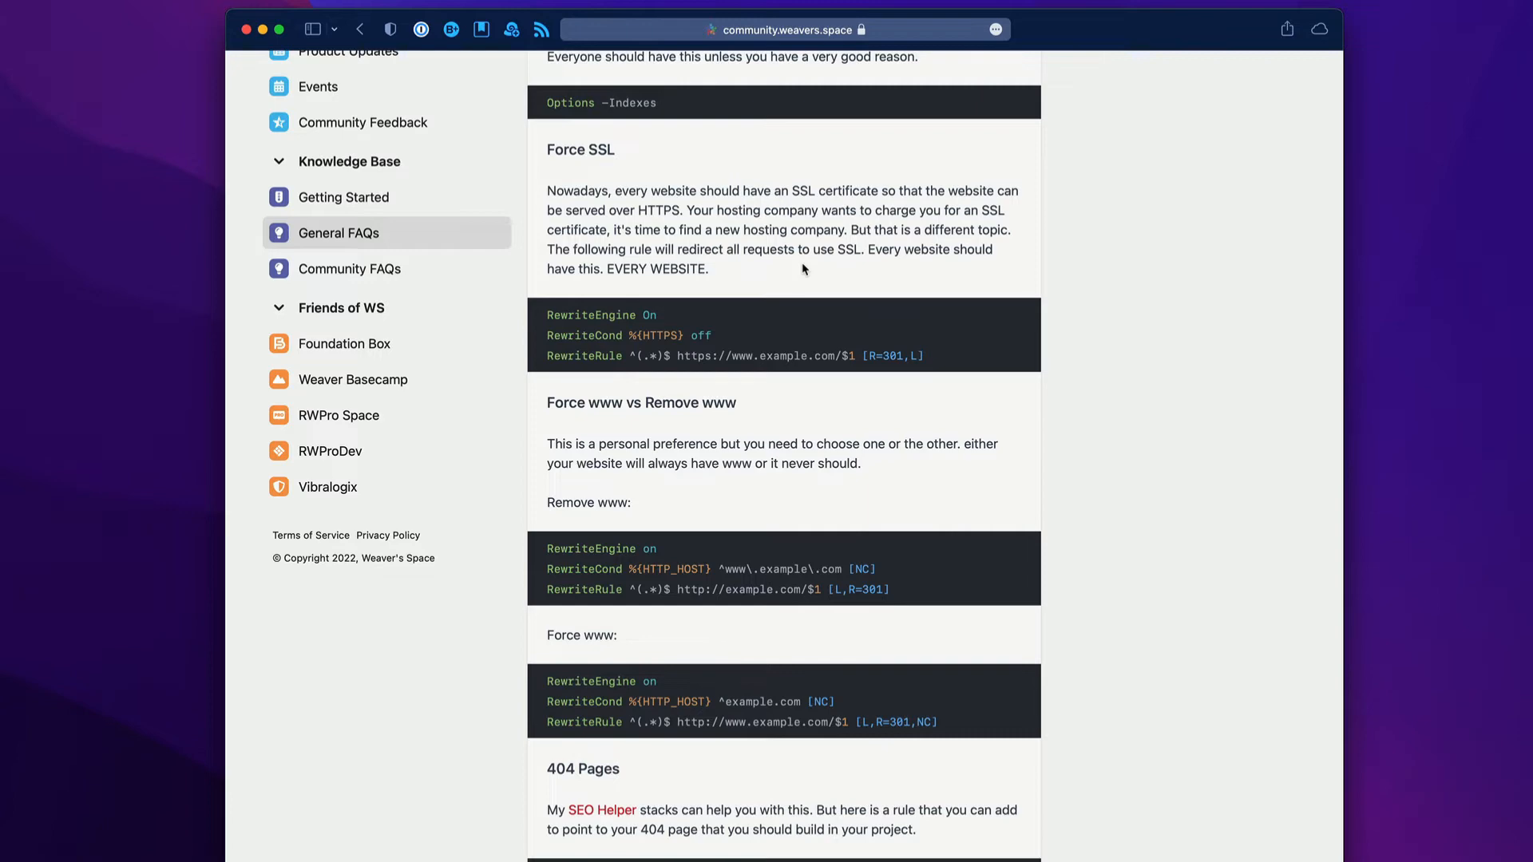
pyautogui.scroll(10, 802, 269)
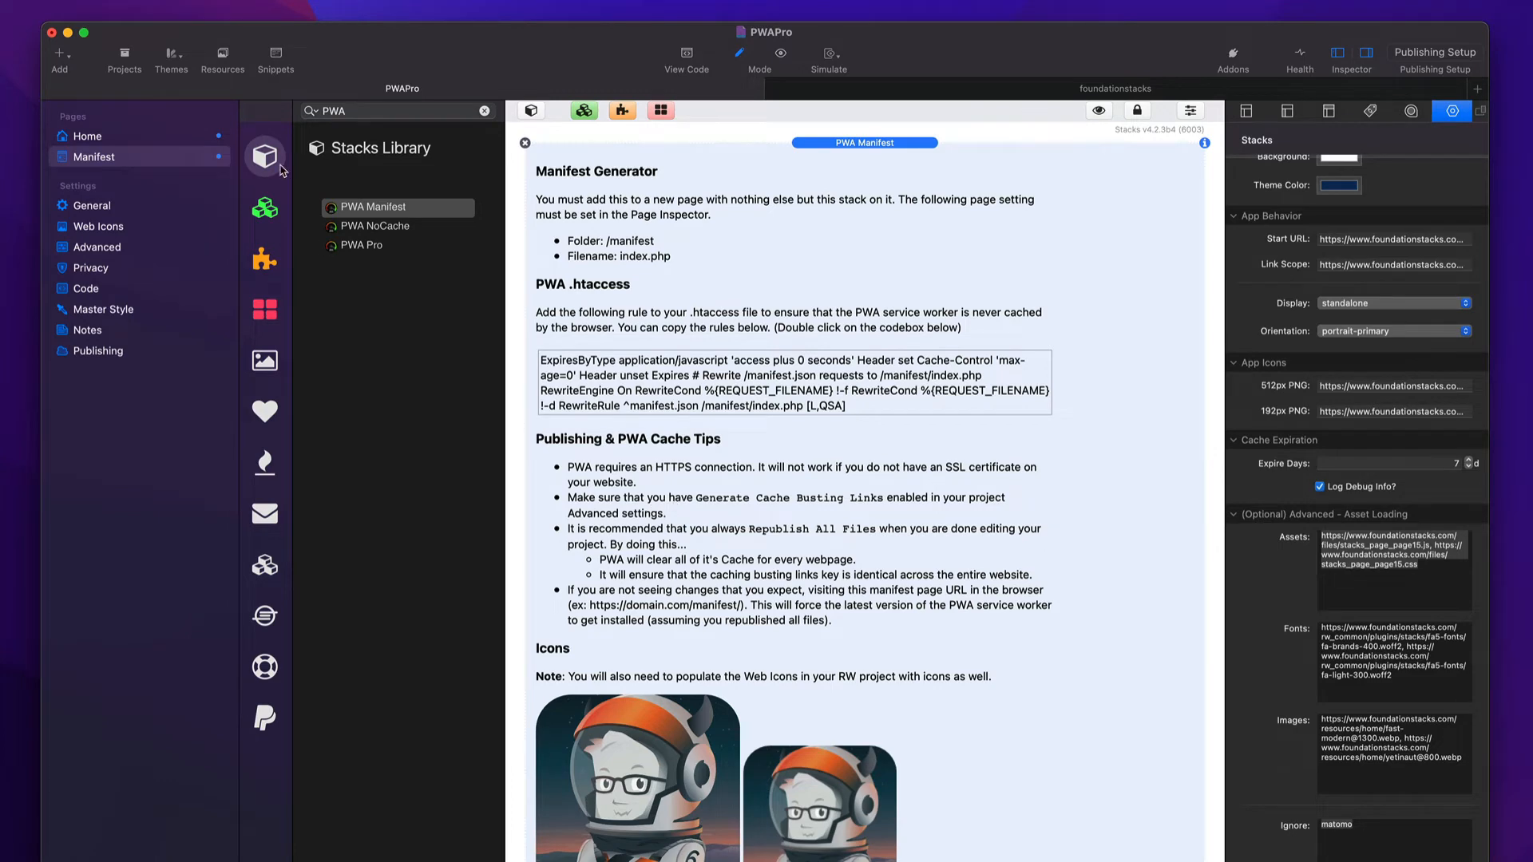
# Switch to RapidWeaver and open the project's Advanced settings to check the Generate Cache-Busting Links option
pyautogui.click(114, 250)
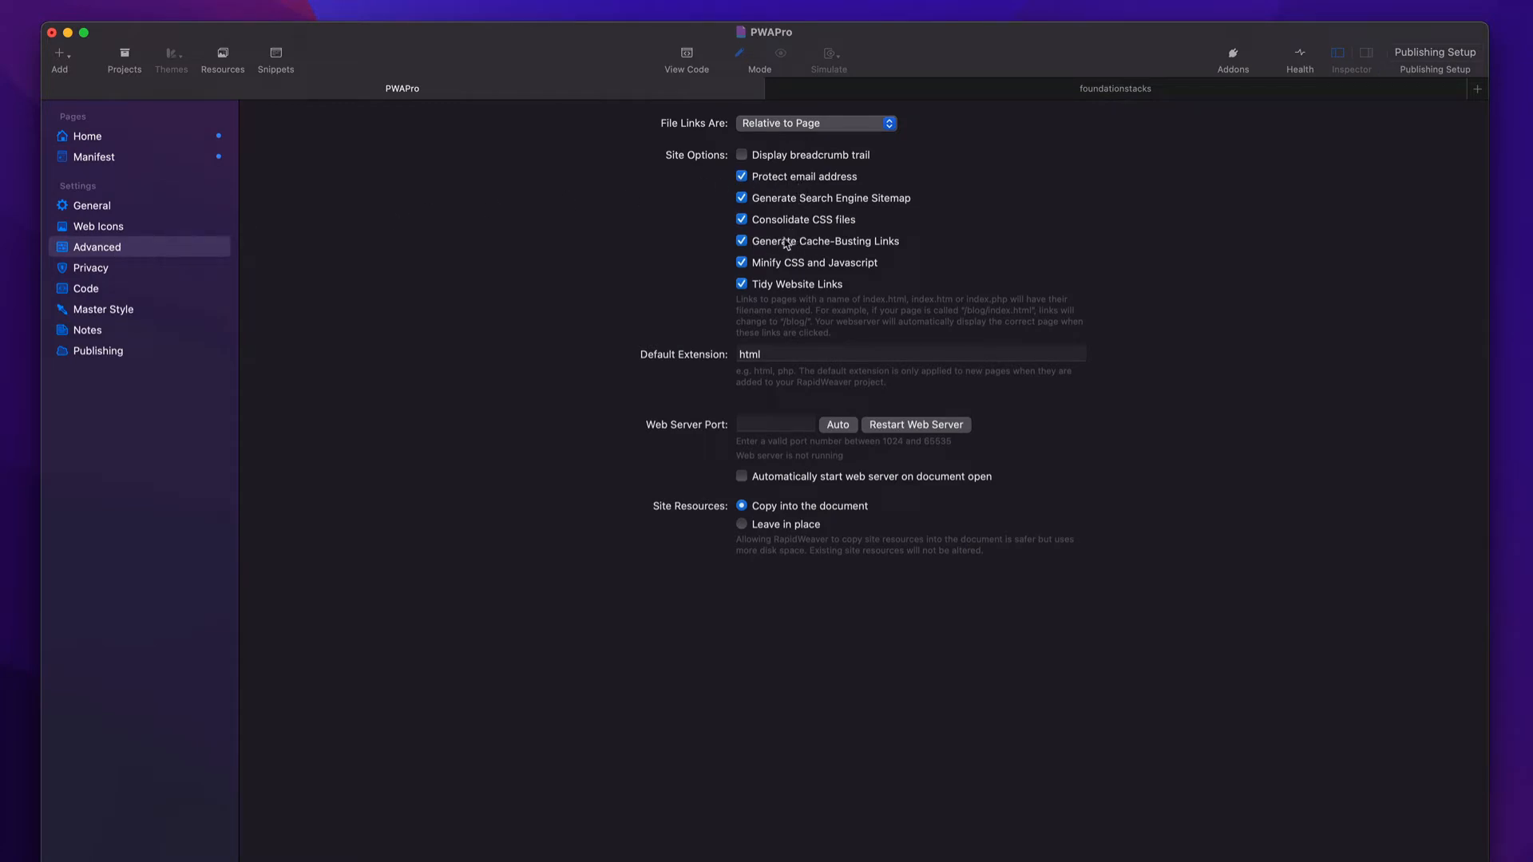
# Check the Generate Cache-Busting Links option, return to the Manifest page and locate the Re-Publish All Files command
pyautogui.moveTo(803, 247)
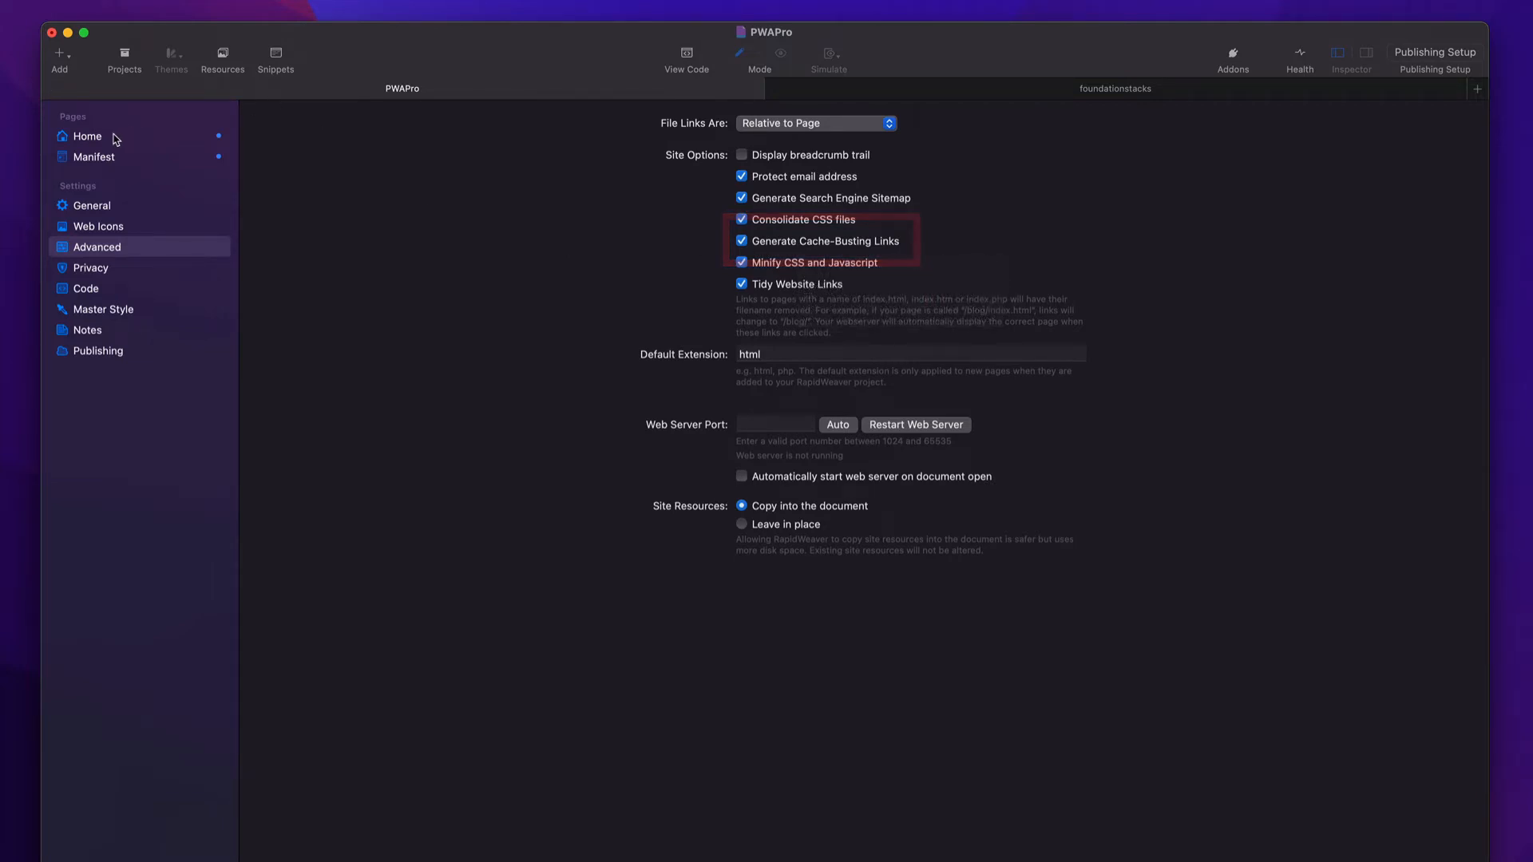
pyautogui.click(108, 163)
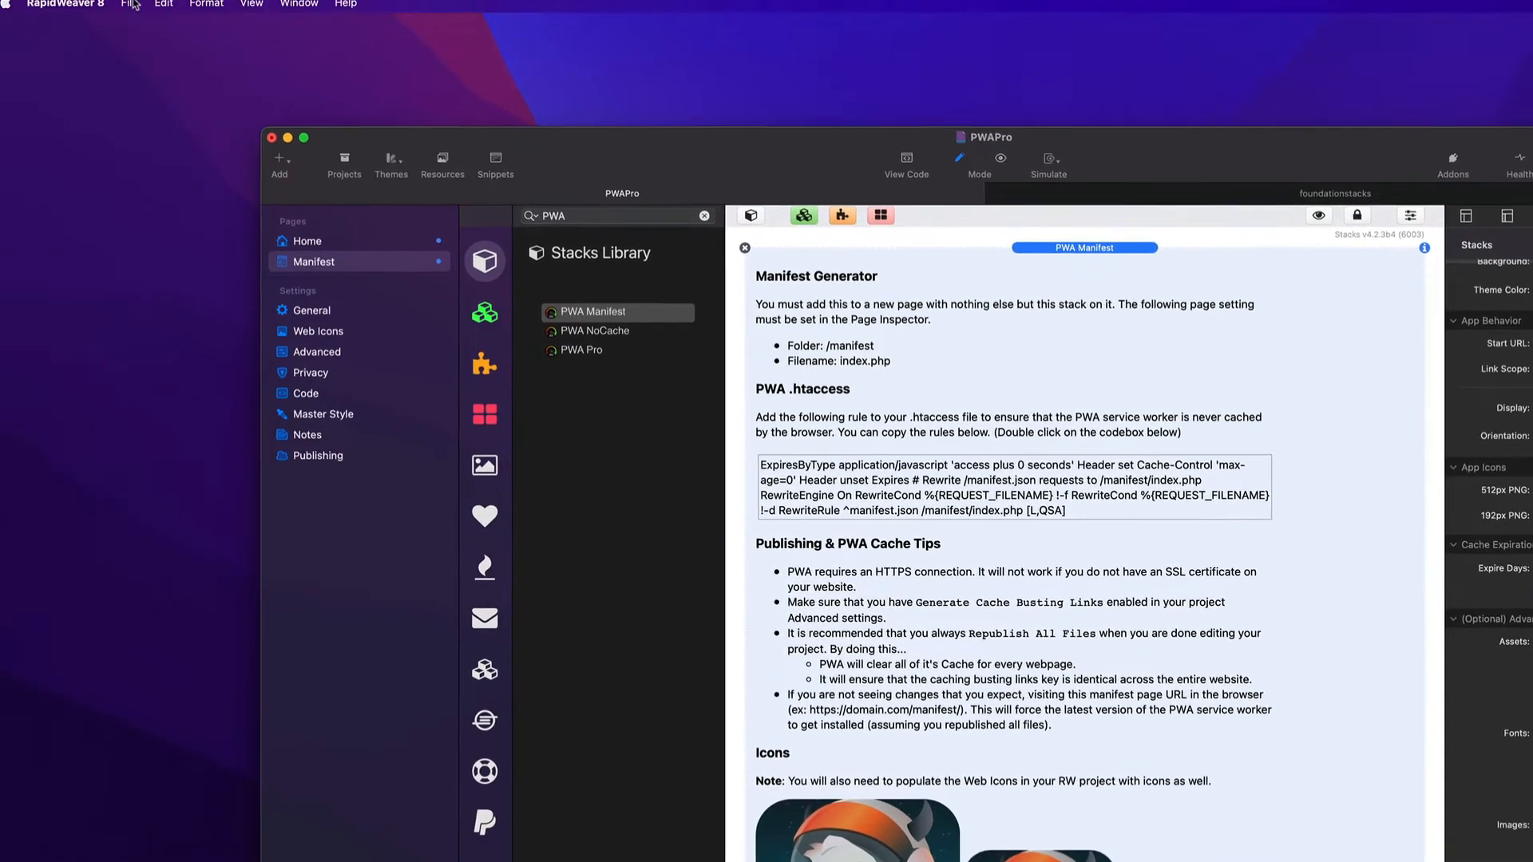
pyautogui.click(146, 12)
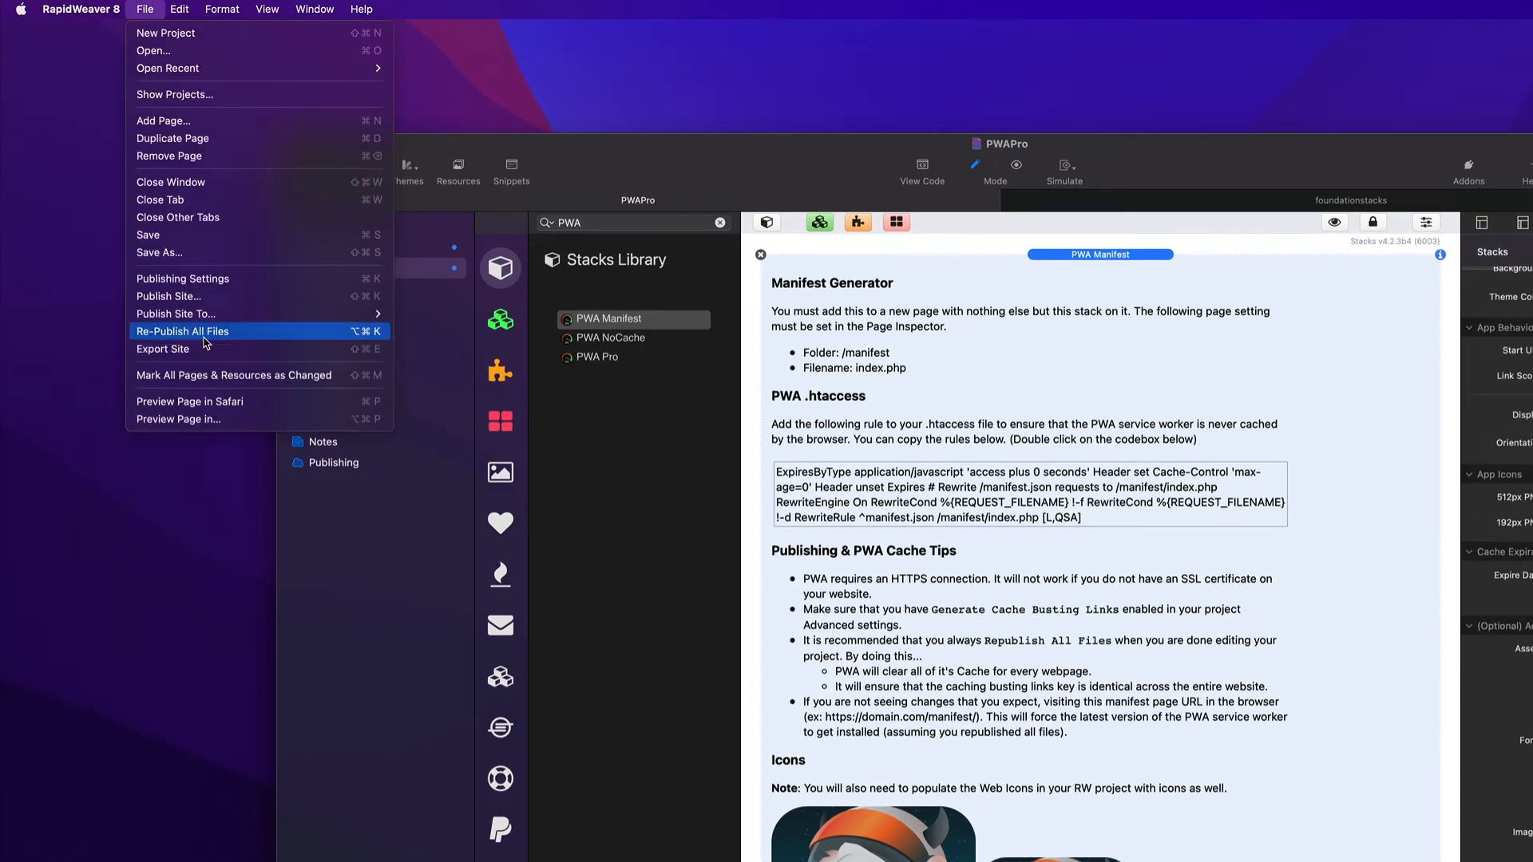
pyautogui.click(928, 357)
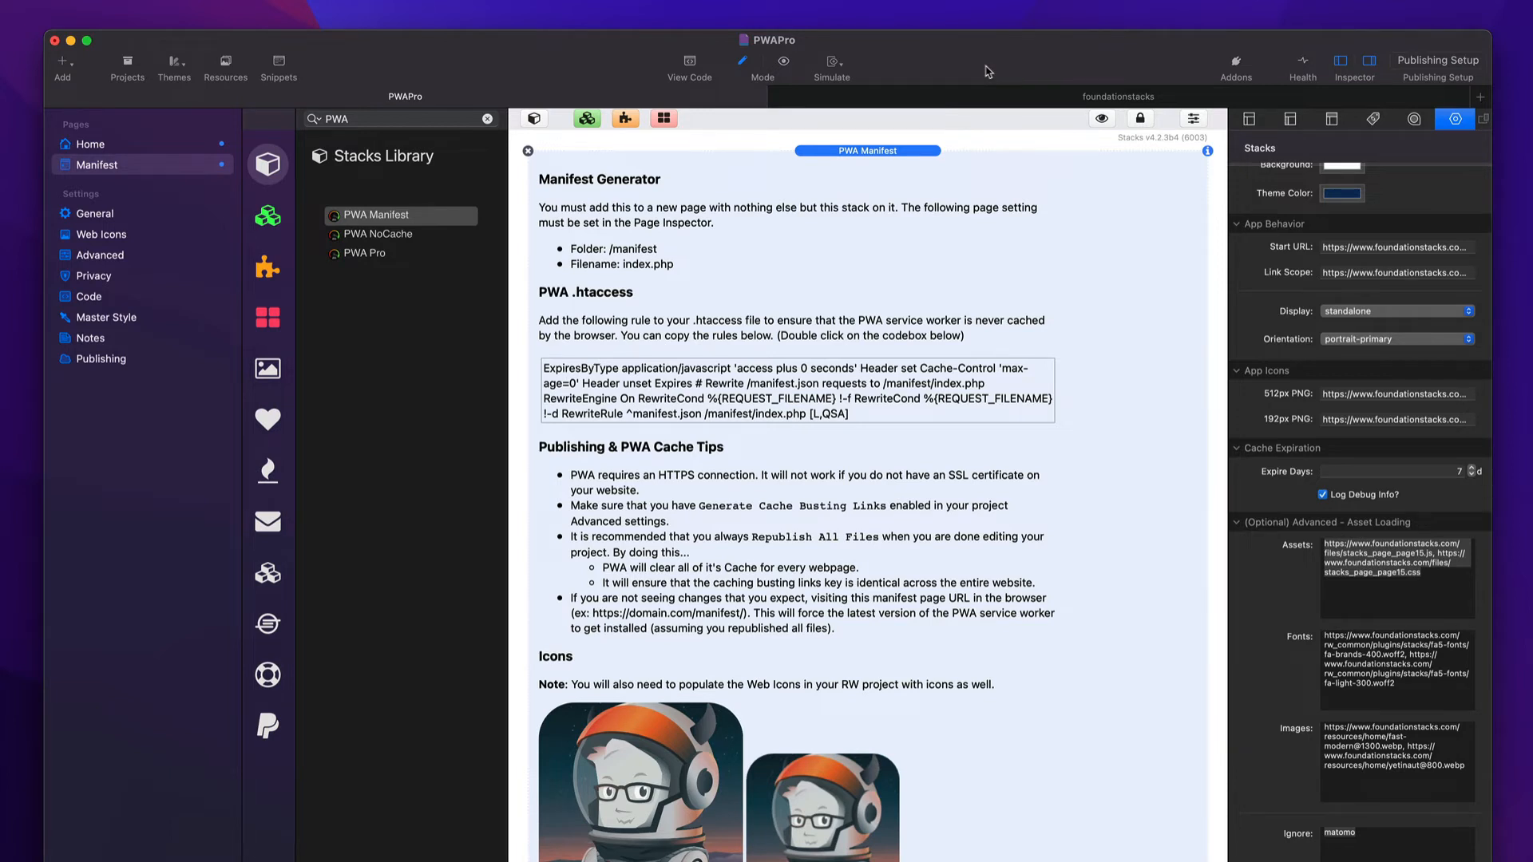
# View the published site's /manifest/ address in the browser, and check the PWAPro project's Web Icons in RapidWeaver
pyautogui.click(125, 150)
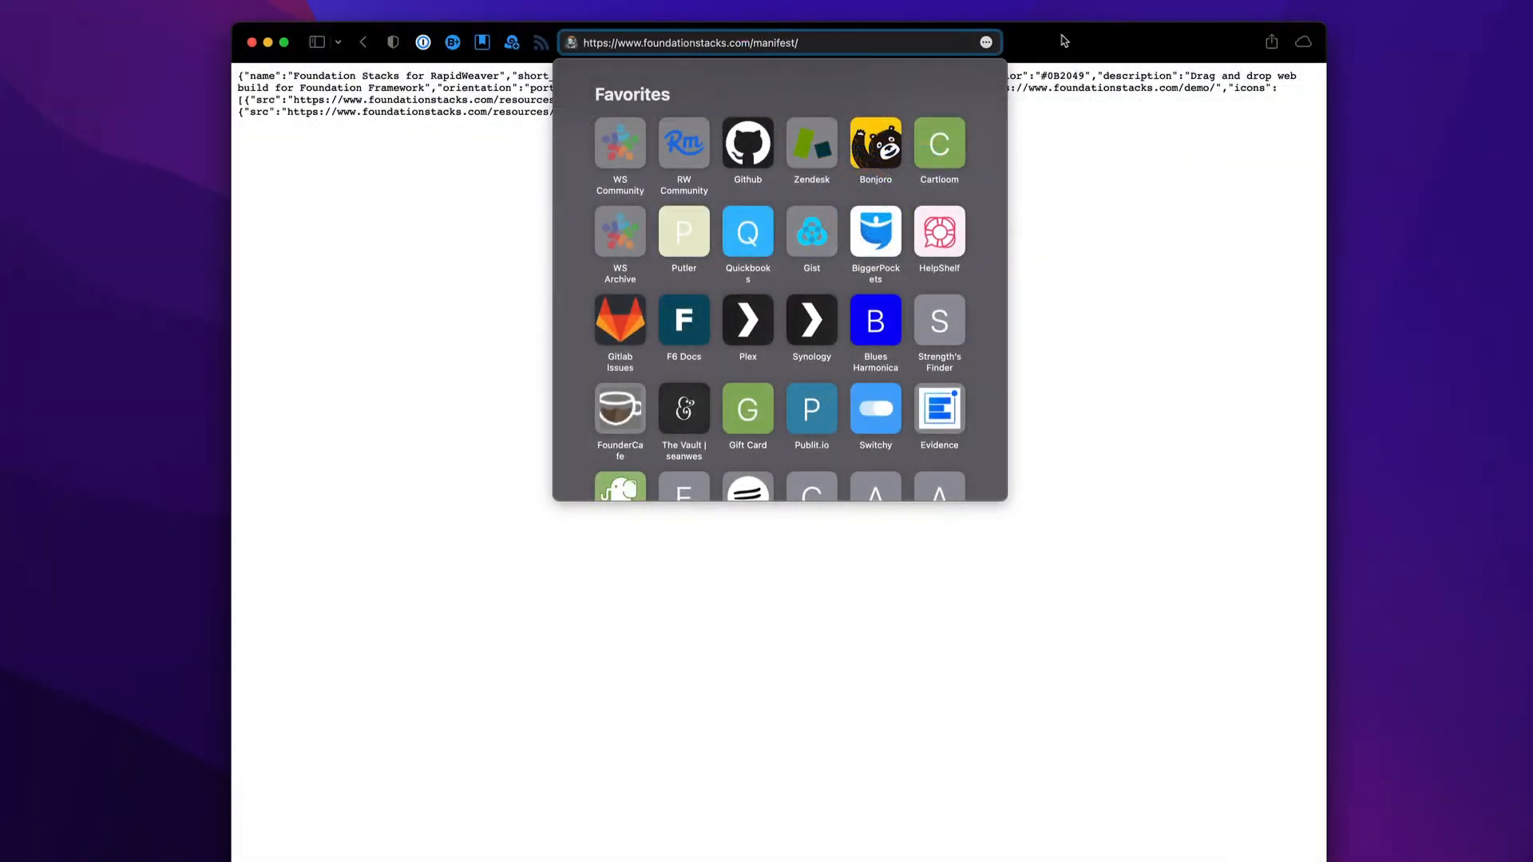
pyautogui.click(1064, 41)
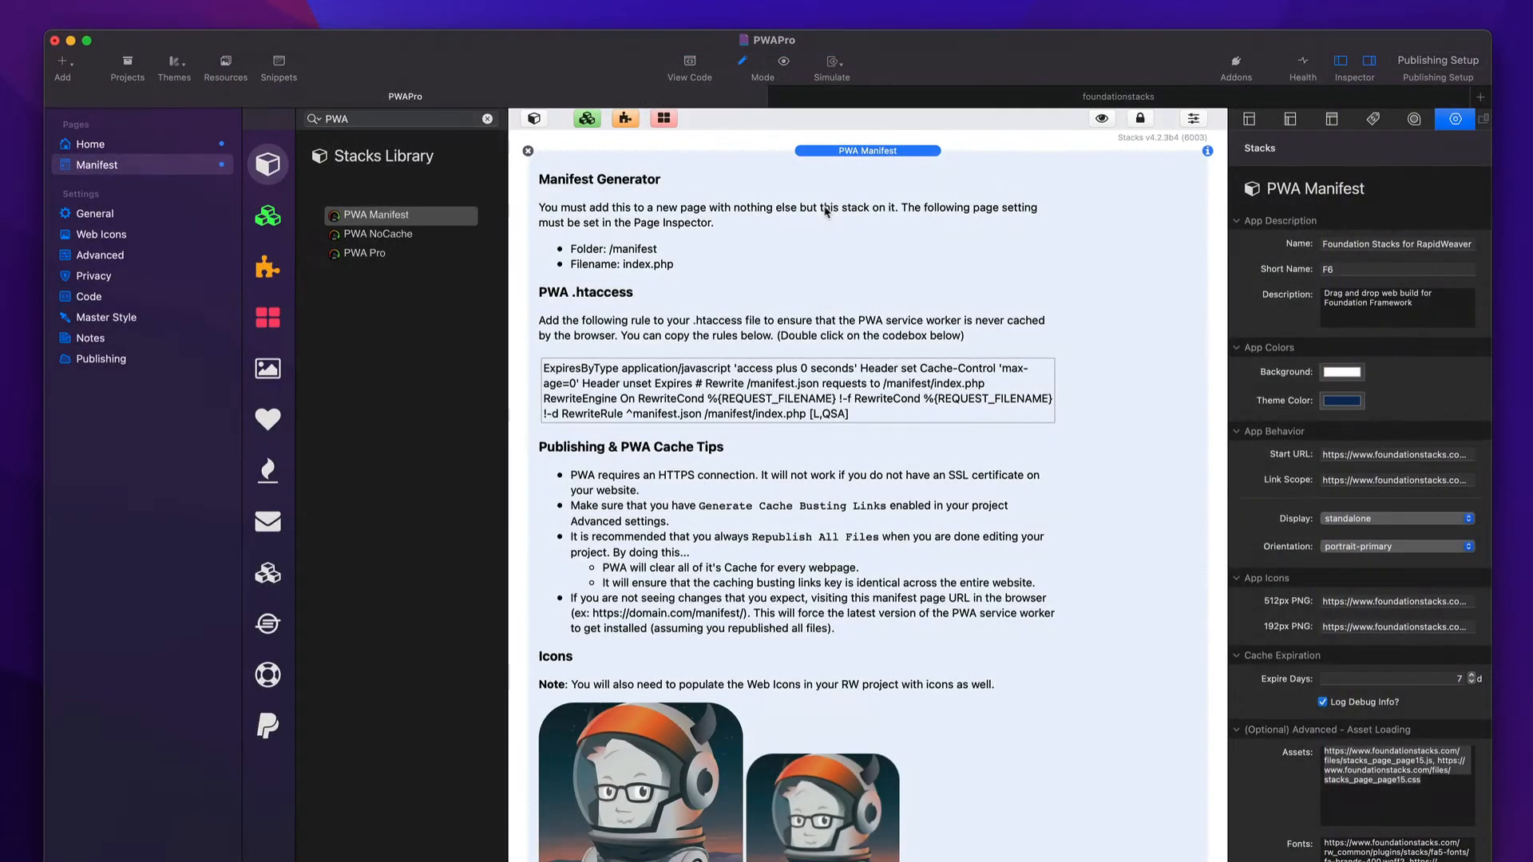
pyautogui.click(116, 234)
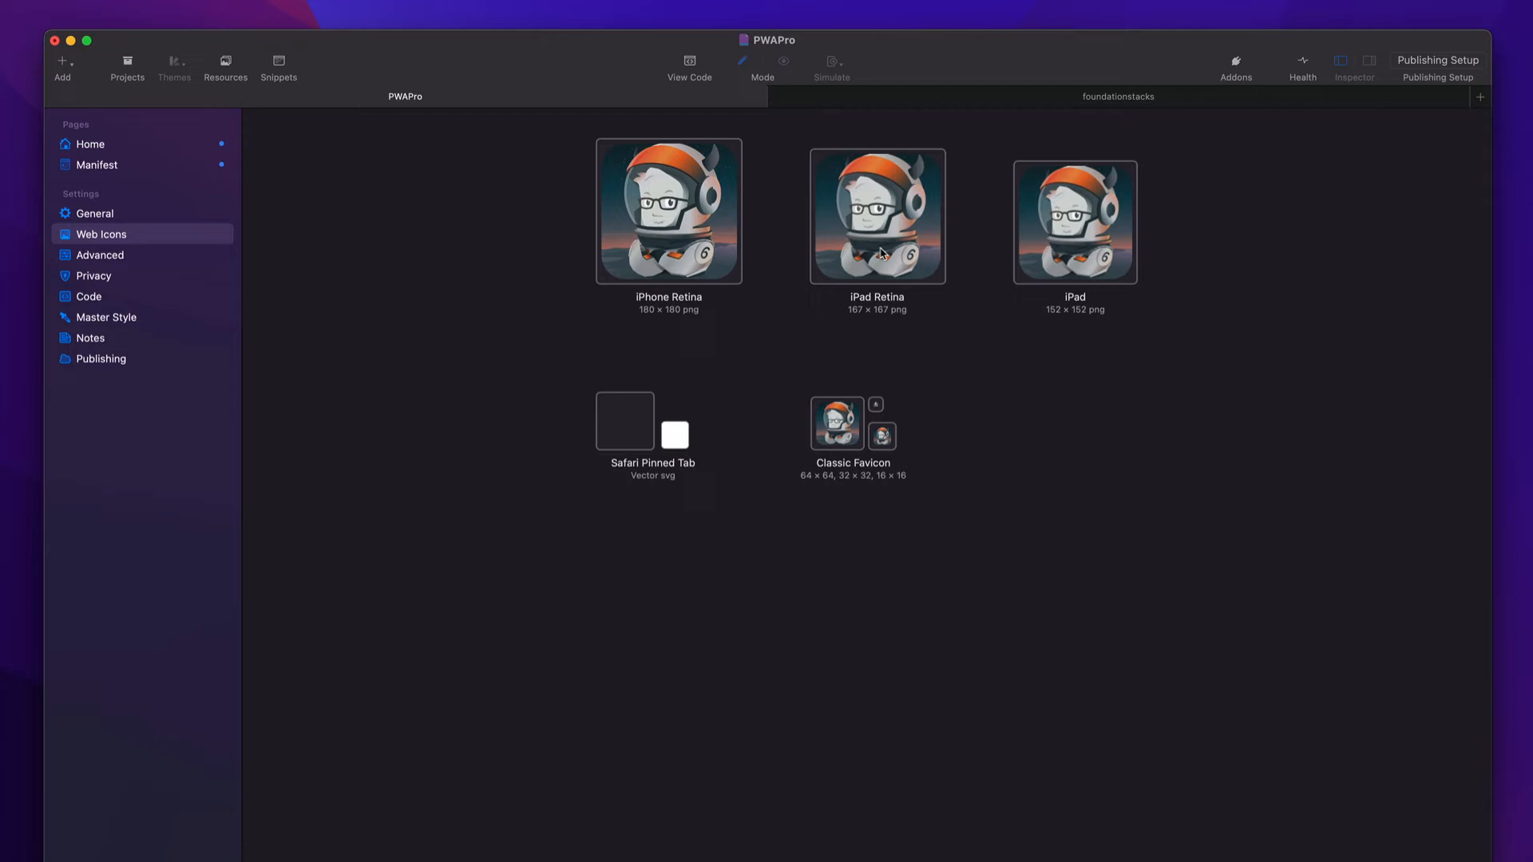
# Enable the Fullscreen App option of the PWA Pro stack on the Home page
pyautogui.click(102, 147)
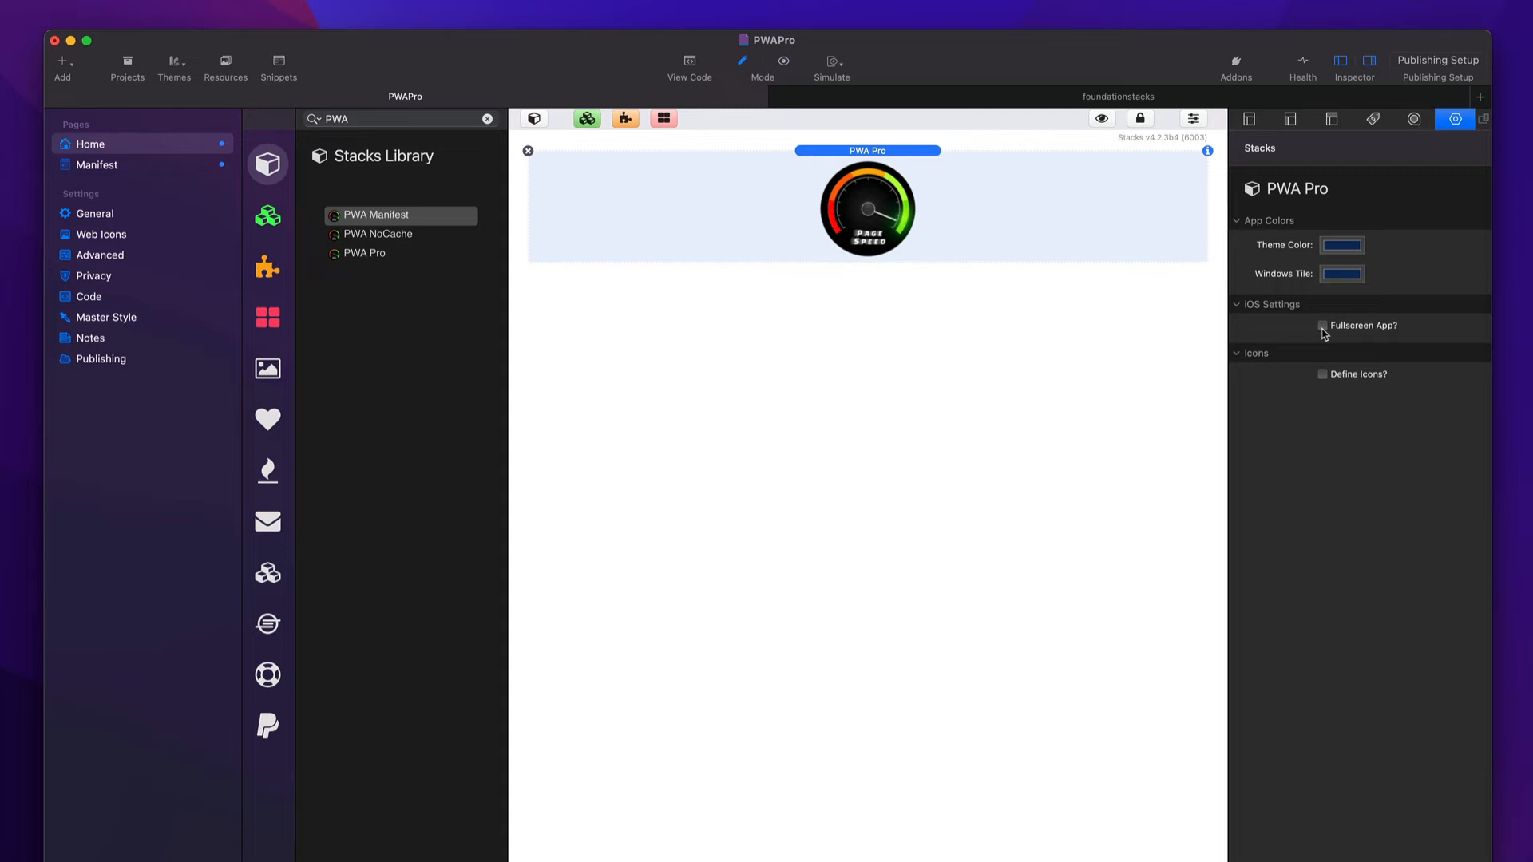
pyautogui.click(1322, 326)
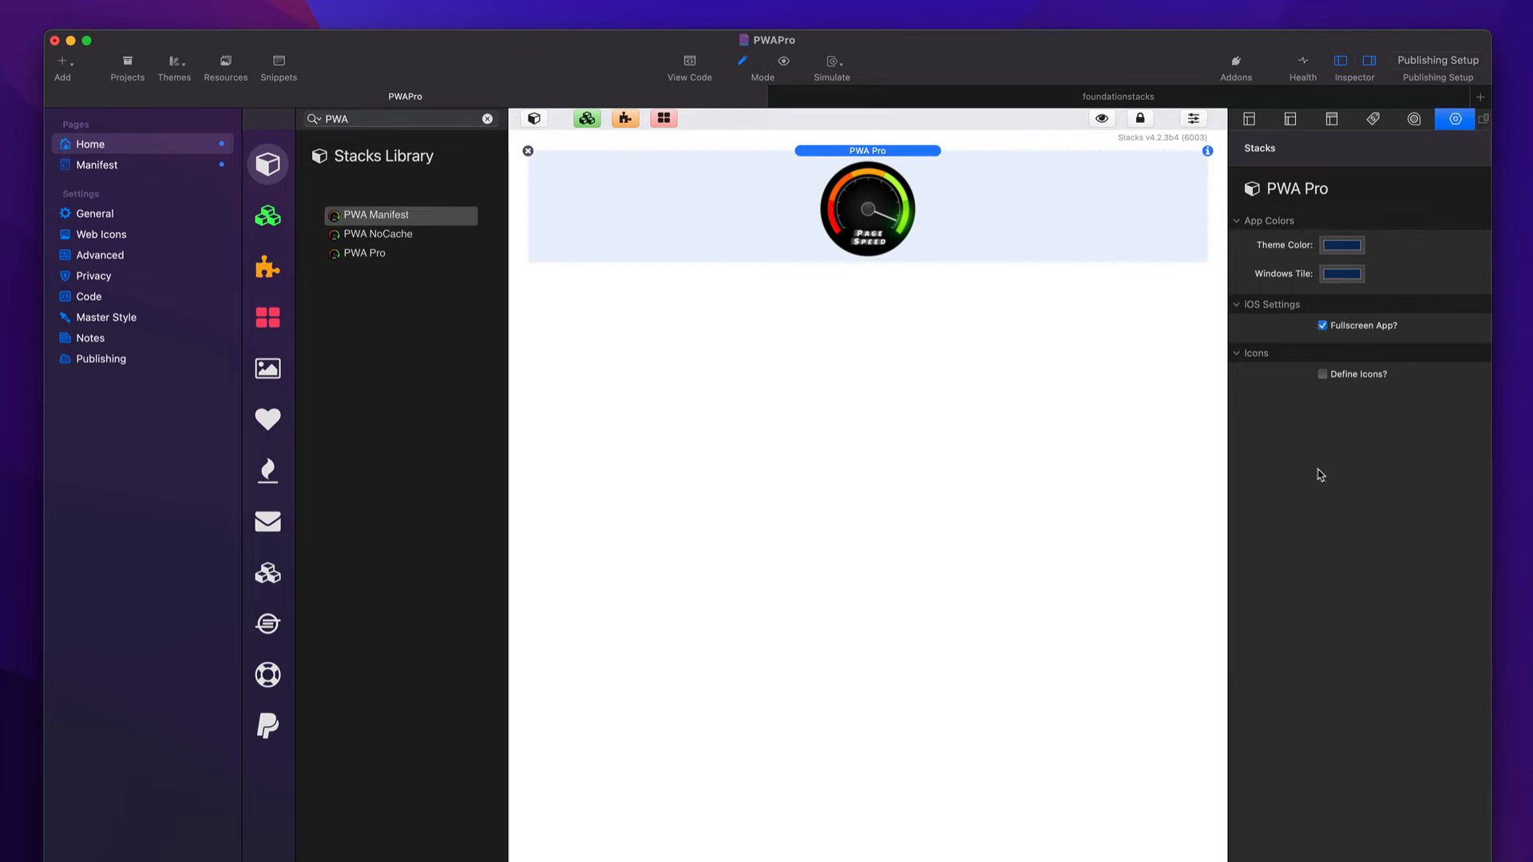
# Turn on Define Icons temporarily to compare the PWA Pro stack's icon address fields with the project's Web Icons
pyautogui.click(1323, 374)
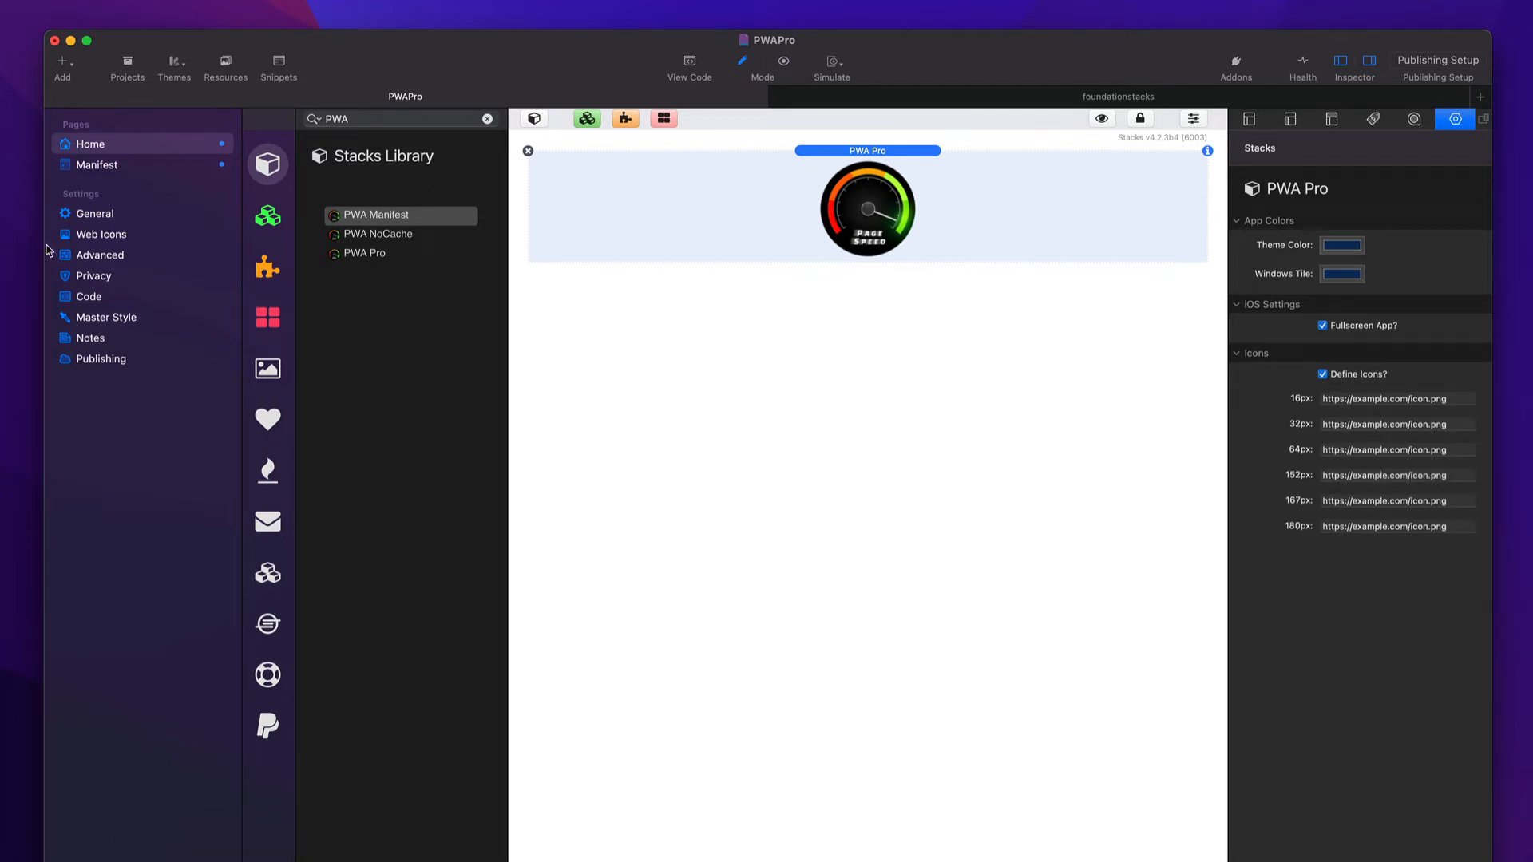
pyautogui.click(107, 236)
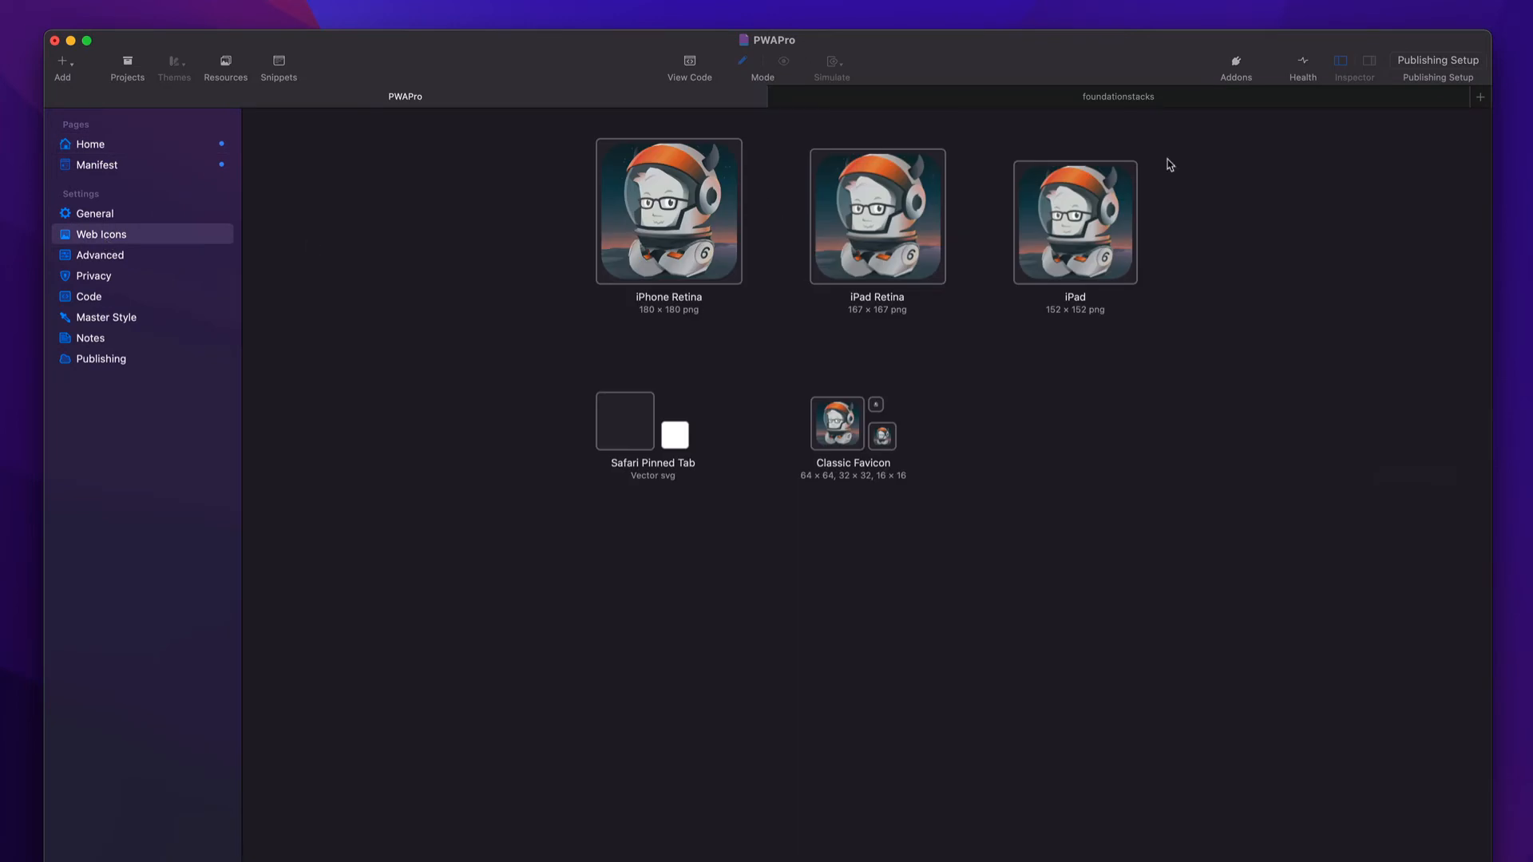
pyautogui.click(121, 147)
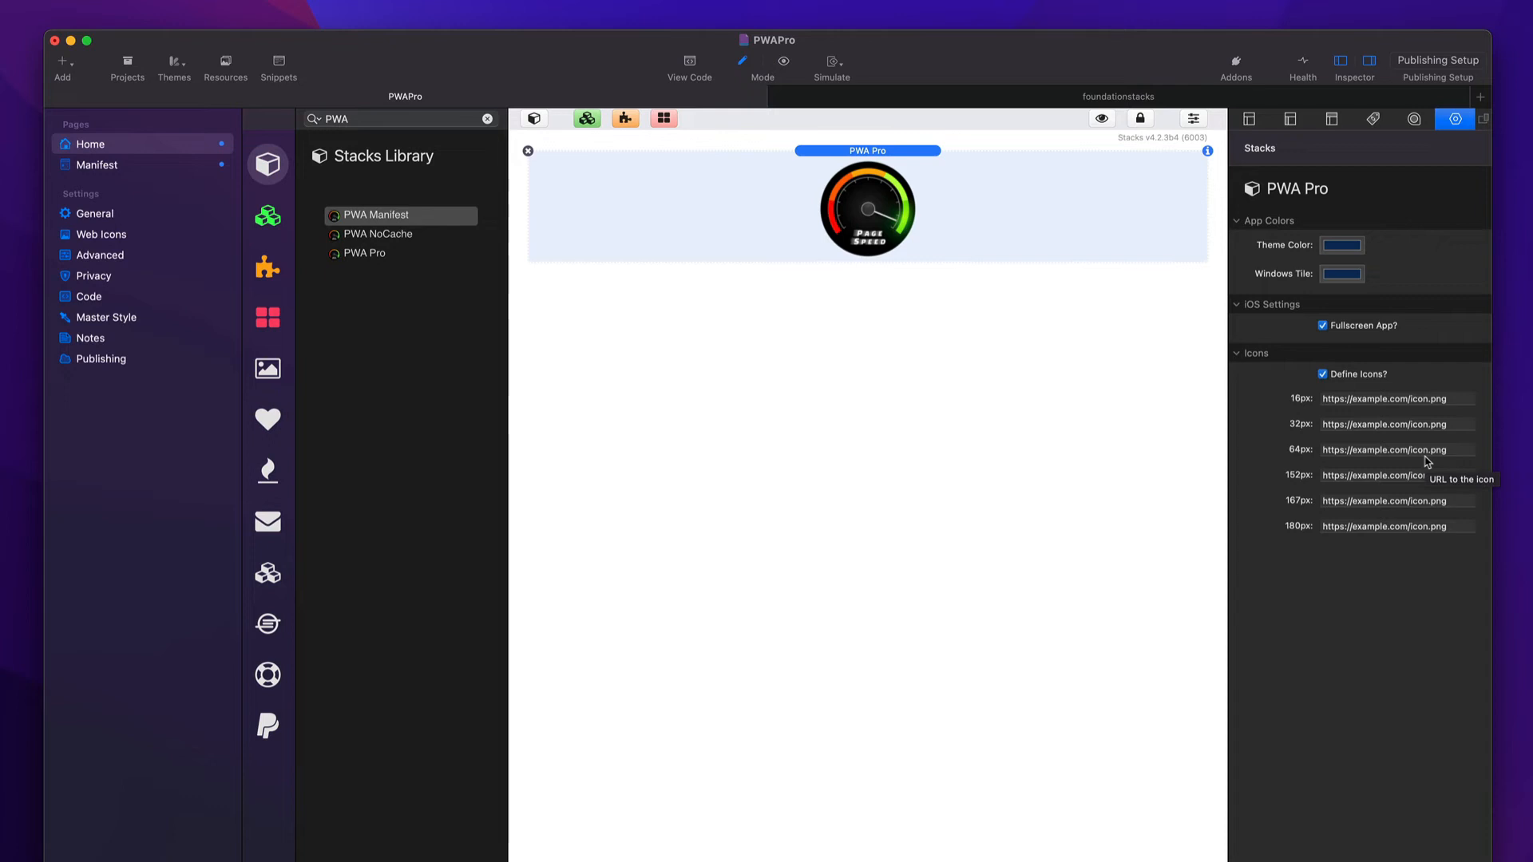
pyautogui.click(102, 235)
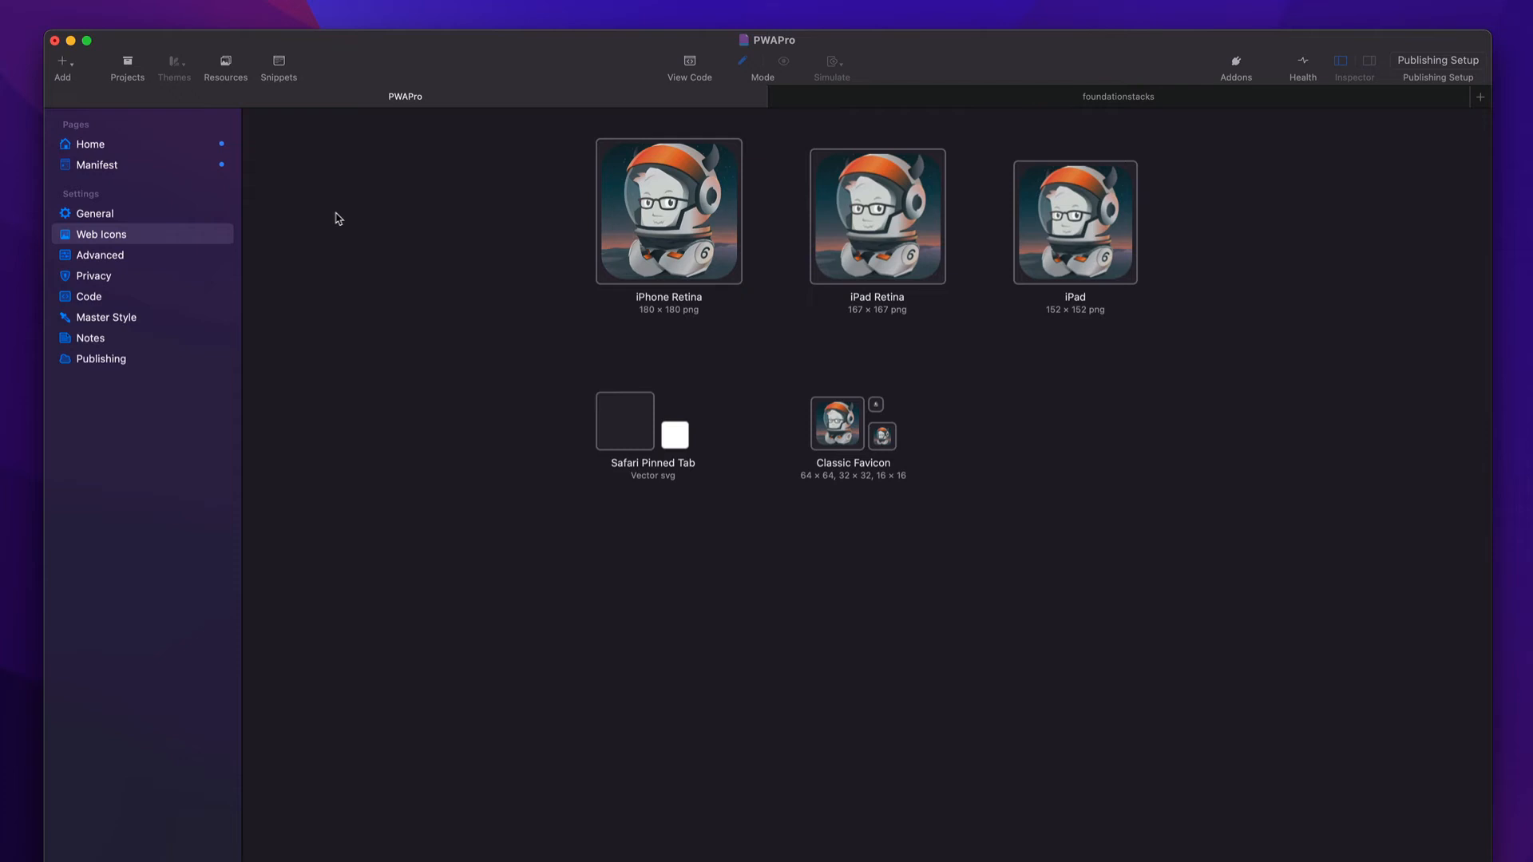
pyautogui.click(113, 143)
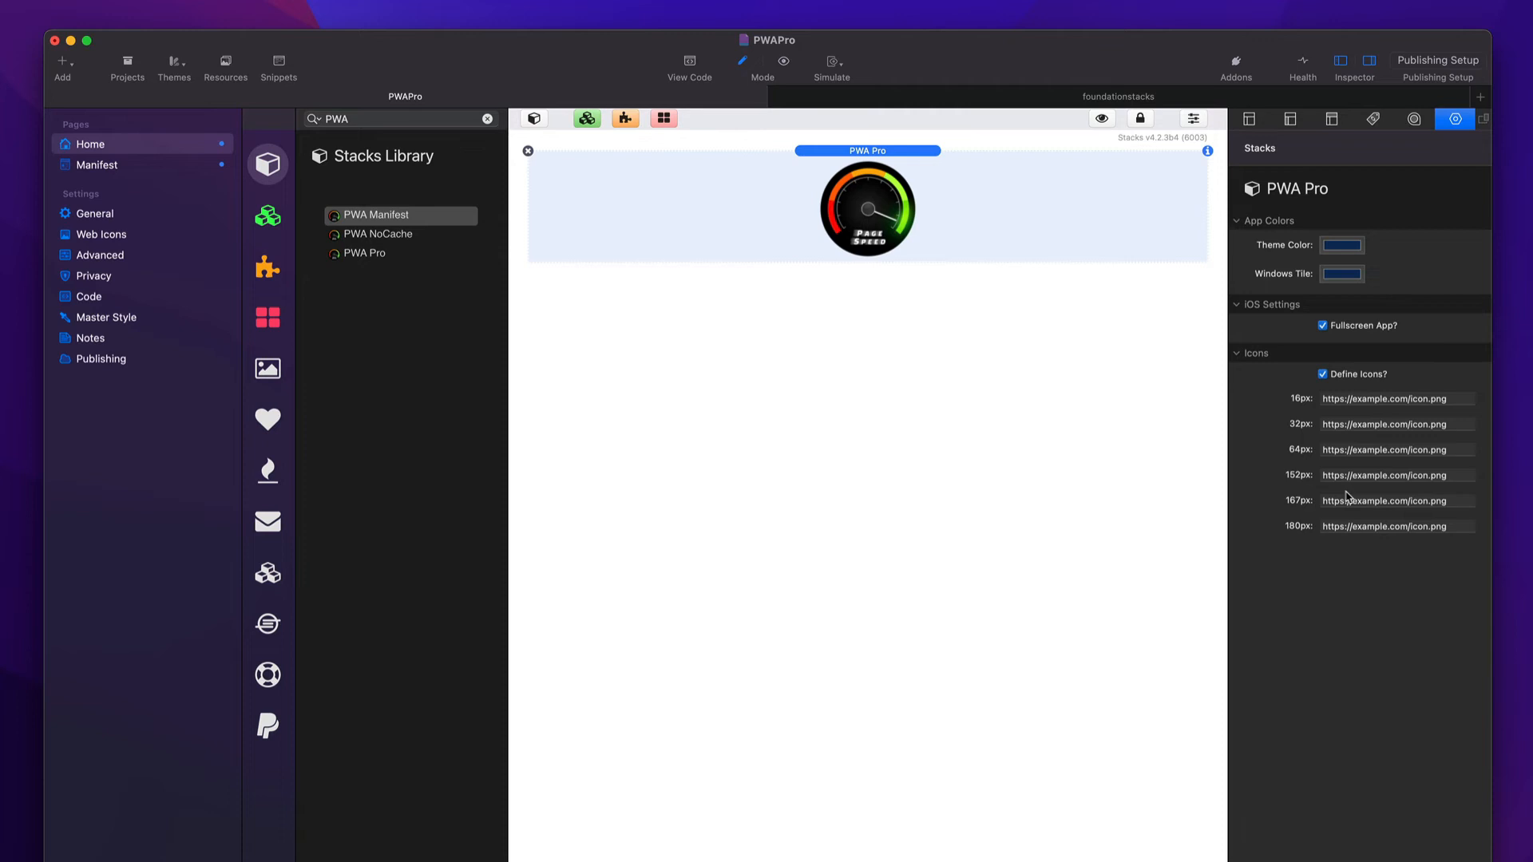
pyautogui.click(1323, 374)
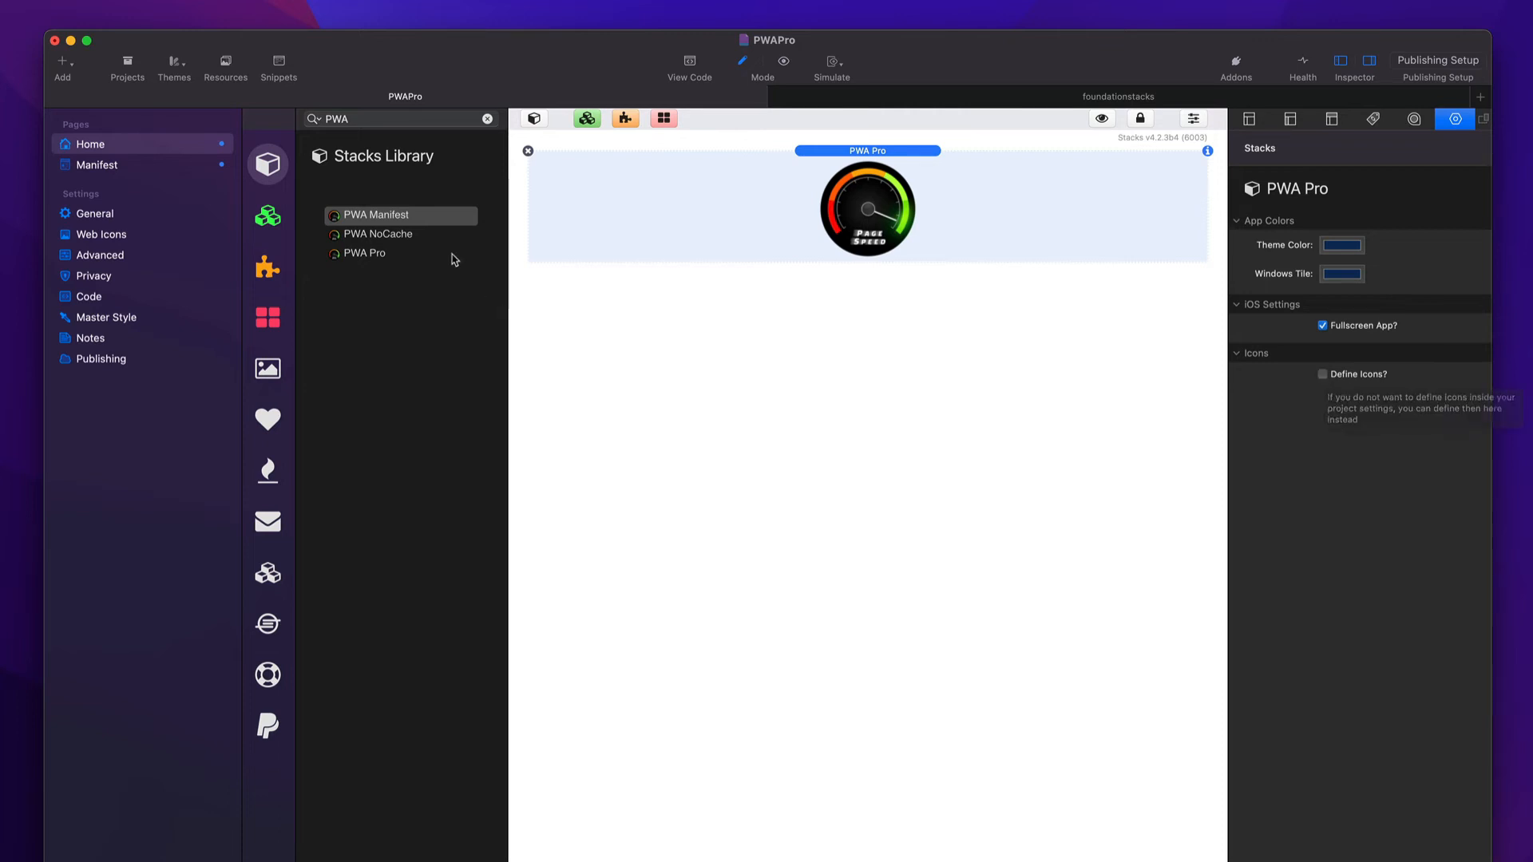
# Add the PWA NoCache stack from the library to the Home page
pyautogui.click(409, 241)
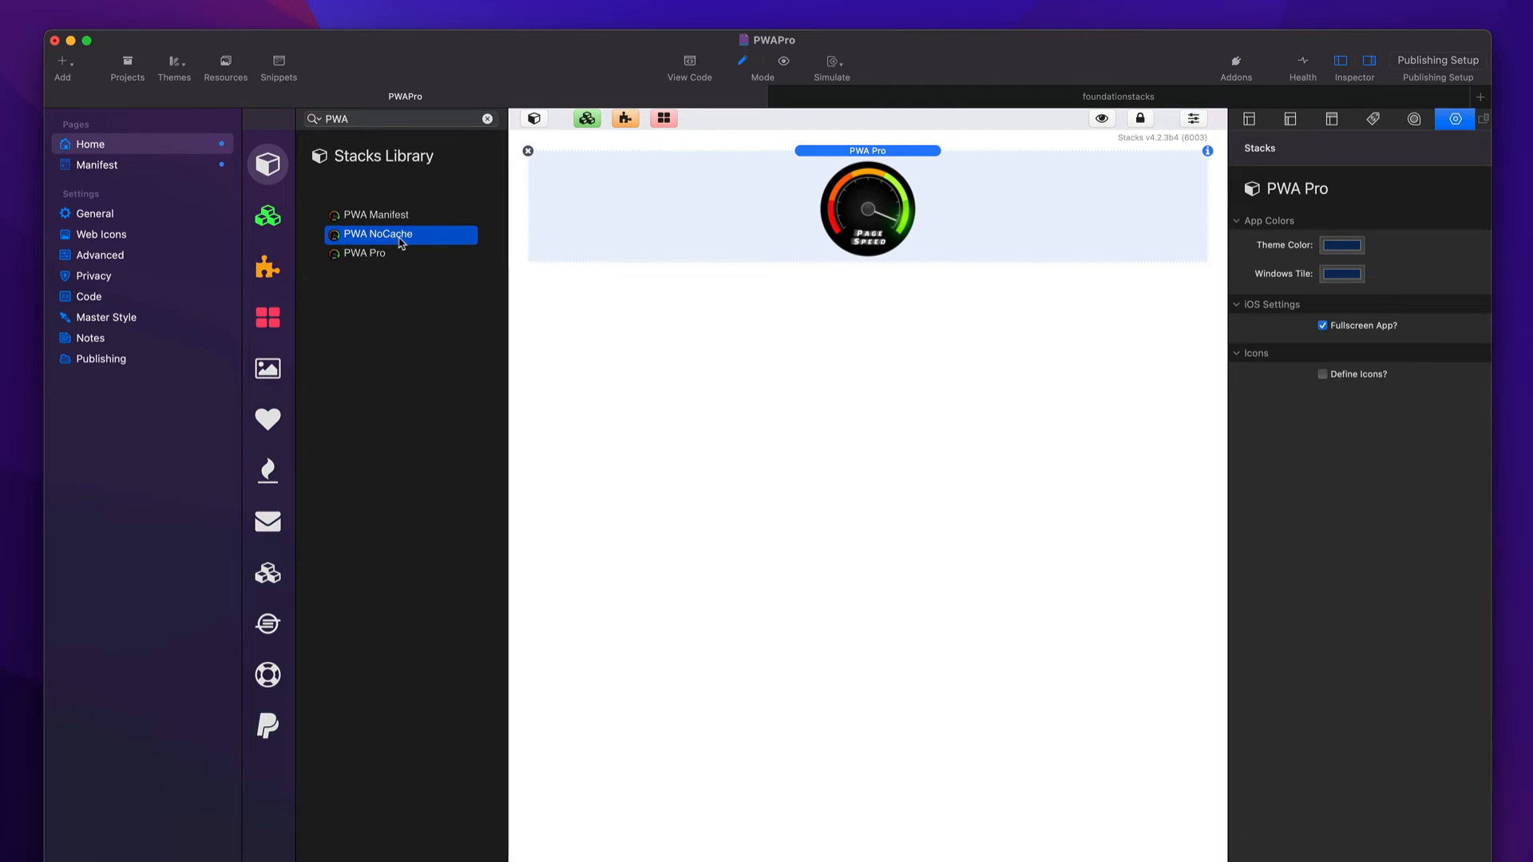
pyautogui.moveTo(397, 241); pyautogui.dragTo(799, 182)
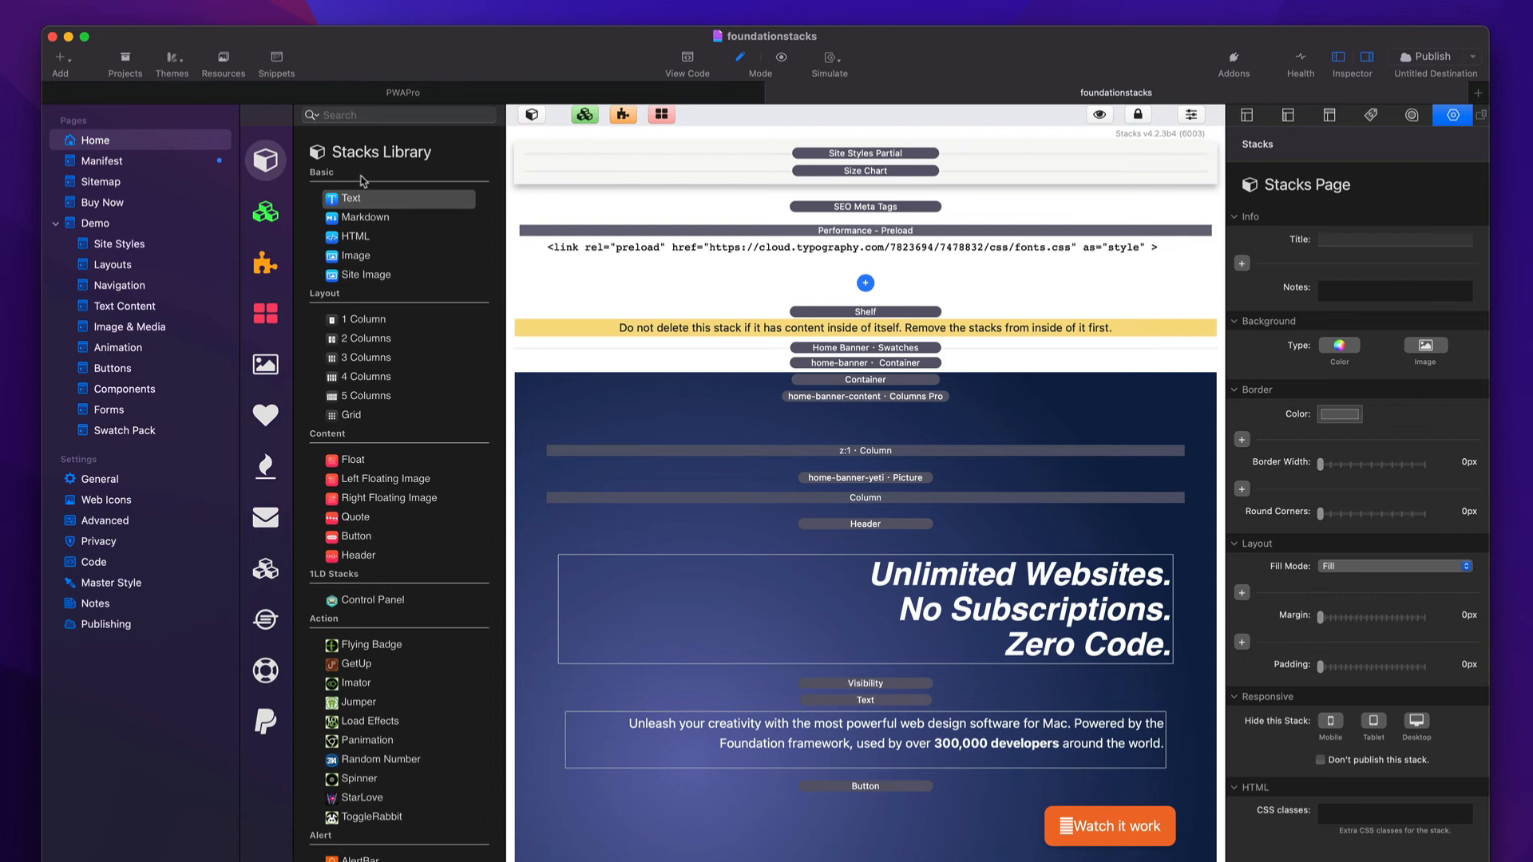
# Examine the PWA Manifest settings on the foundationstacks project's Manifest page, including the assets, fonts and images lists
pyautogui.click(108, 163)
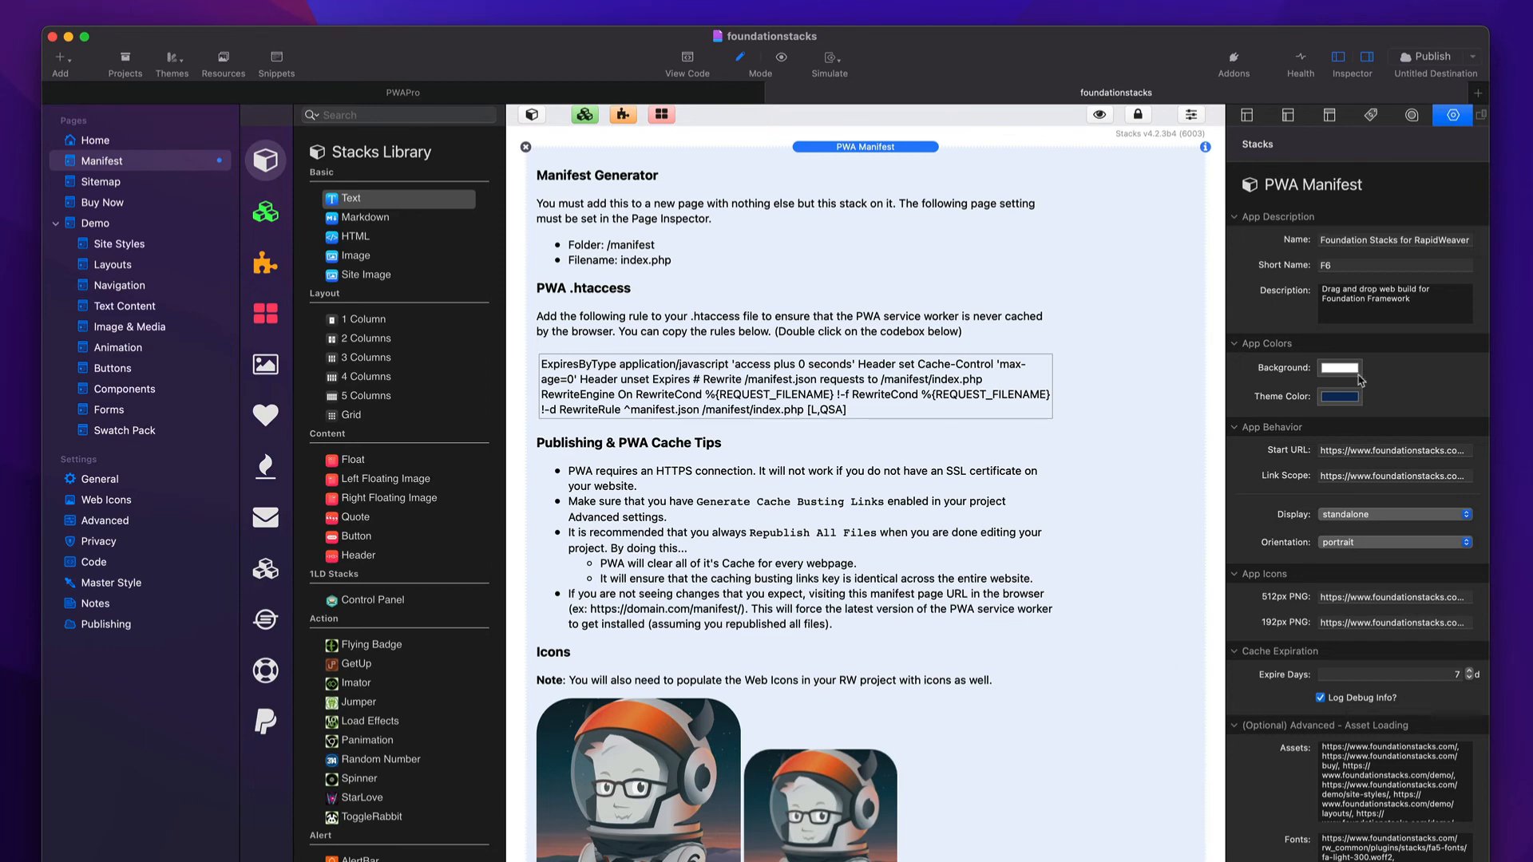
pyautogui.scroll(-5, 1421, 444)
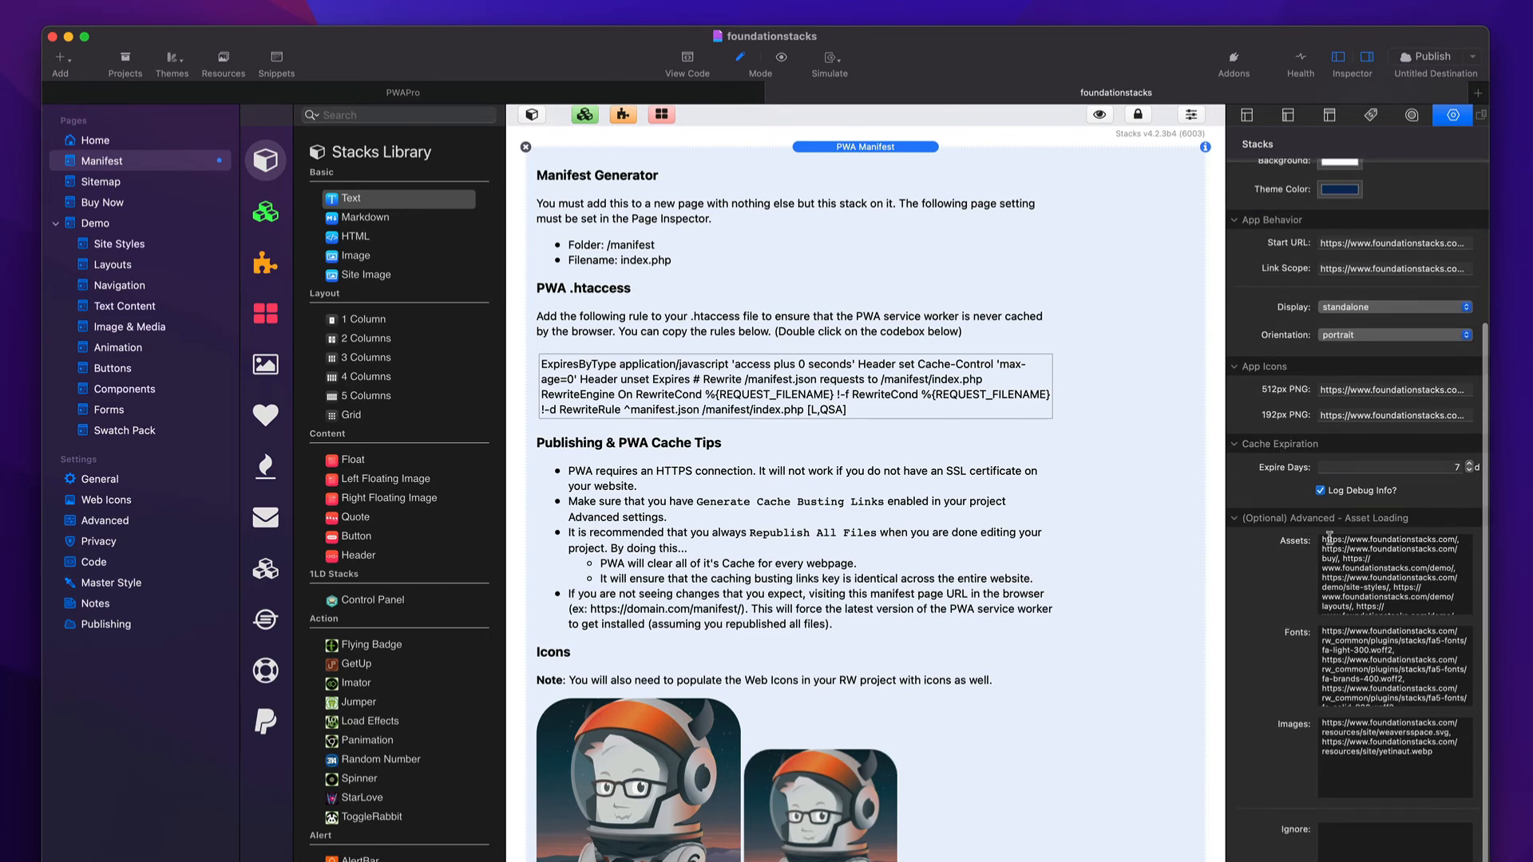
pyautogui.scroll(-5, 1331, 541)
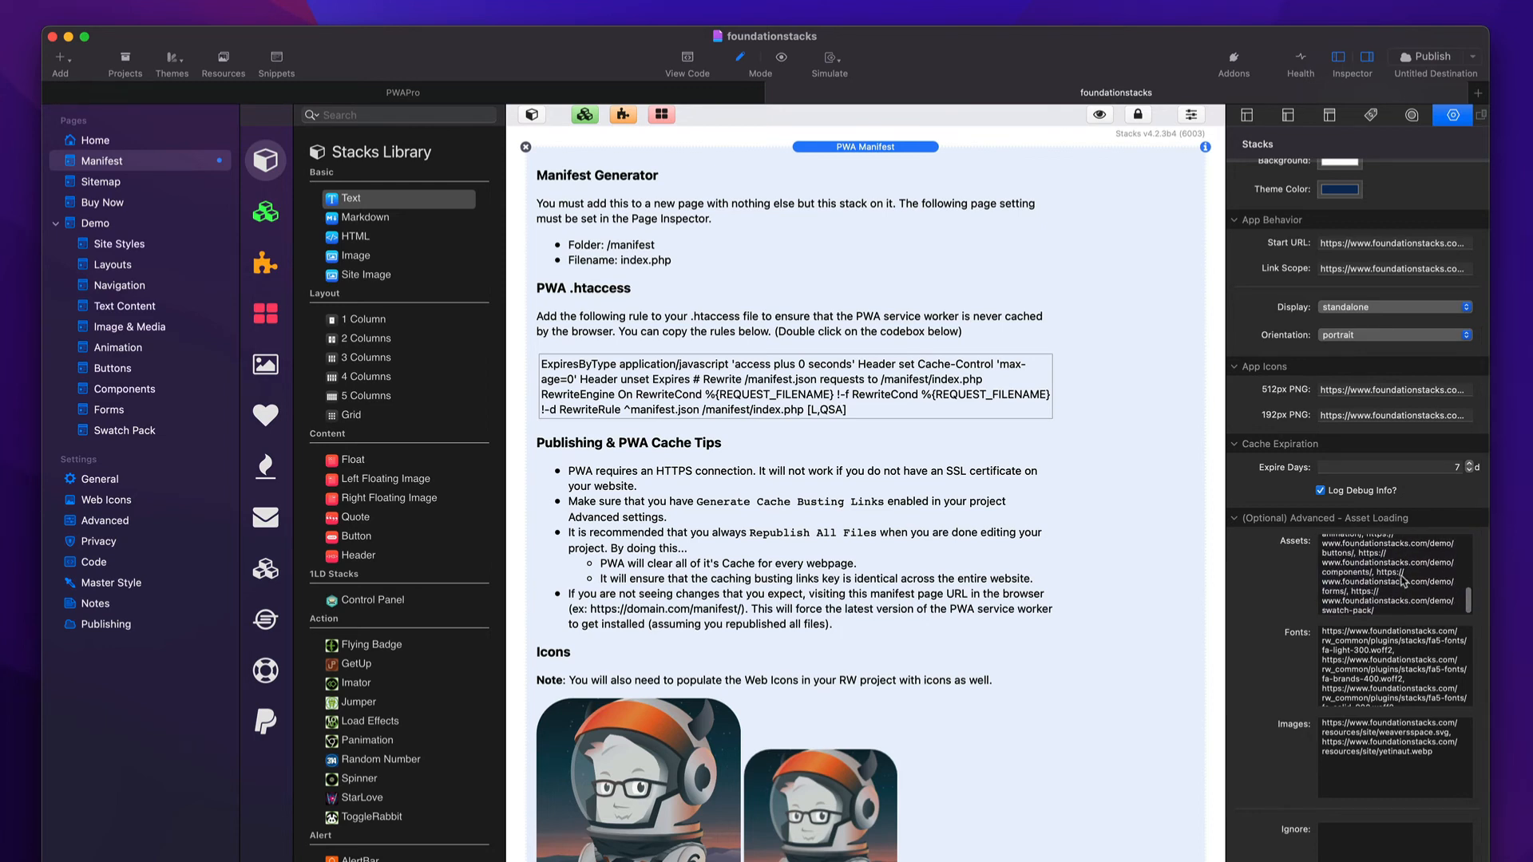
pyautogui.scroll(5, 1403, 580)
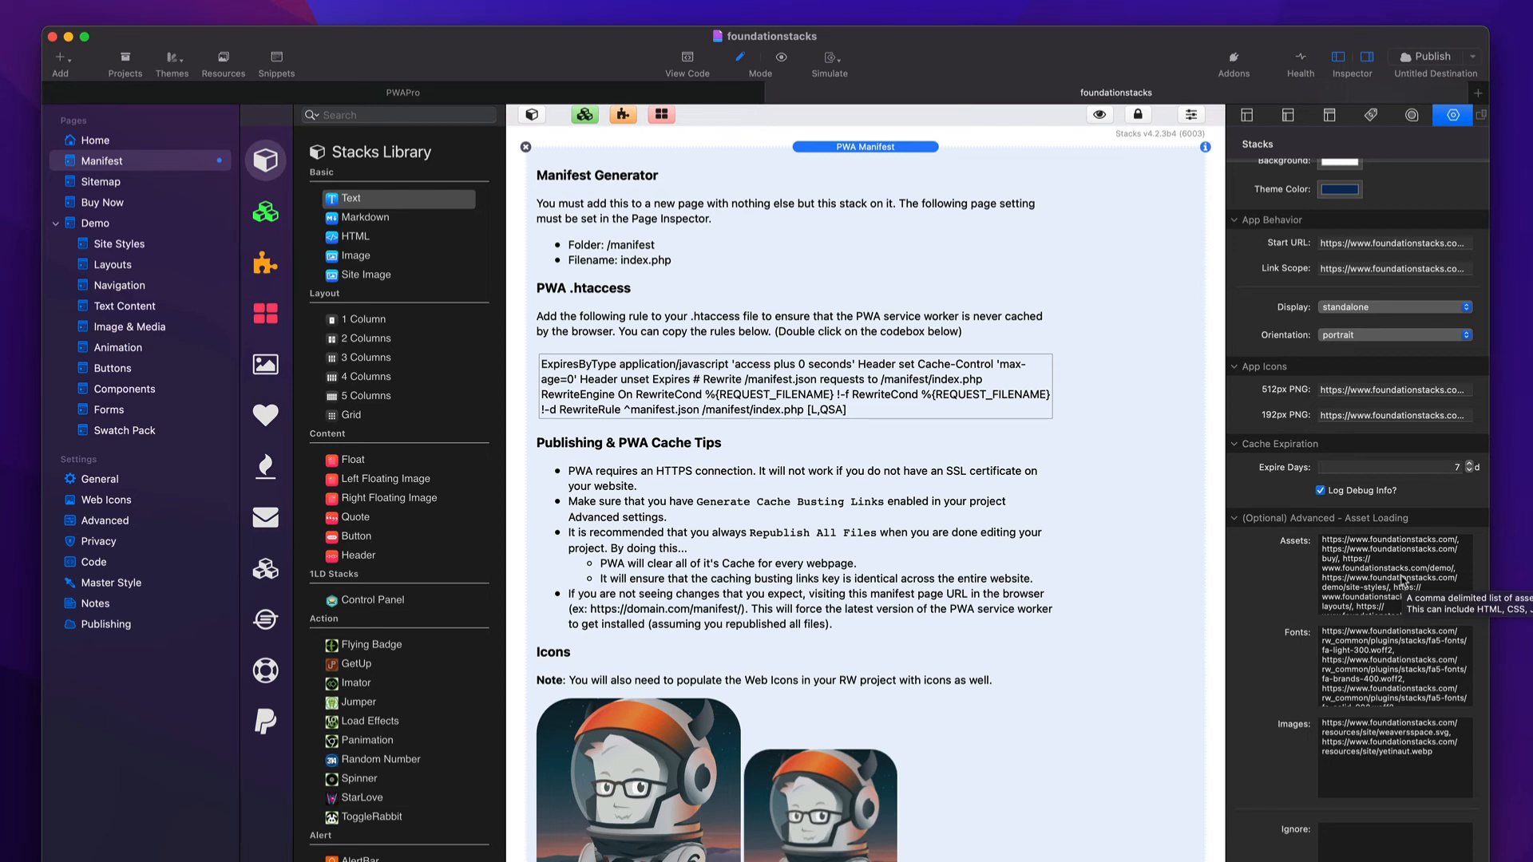
pyautogui.scroll(-2, 1405, 671)
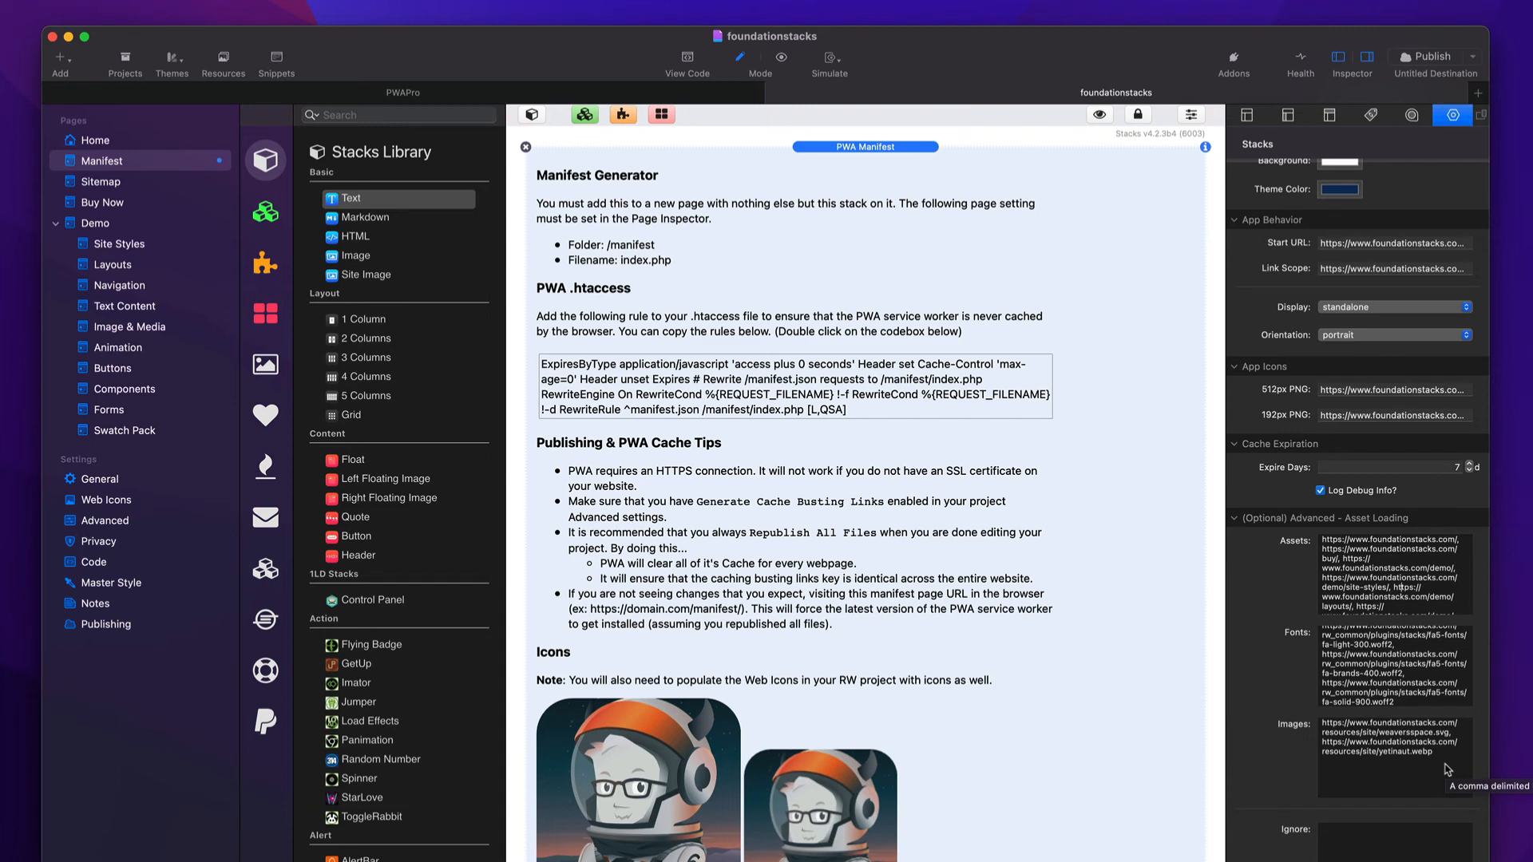
# Check the PWA Pro stack's settings in the Demo Styles partial inside the Site Styles page's layout, and return to that page
pyautogui.click(106, 144)
pyautogui.click(117, 244)
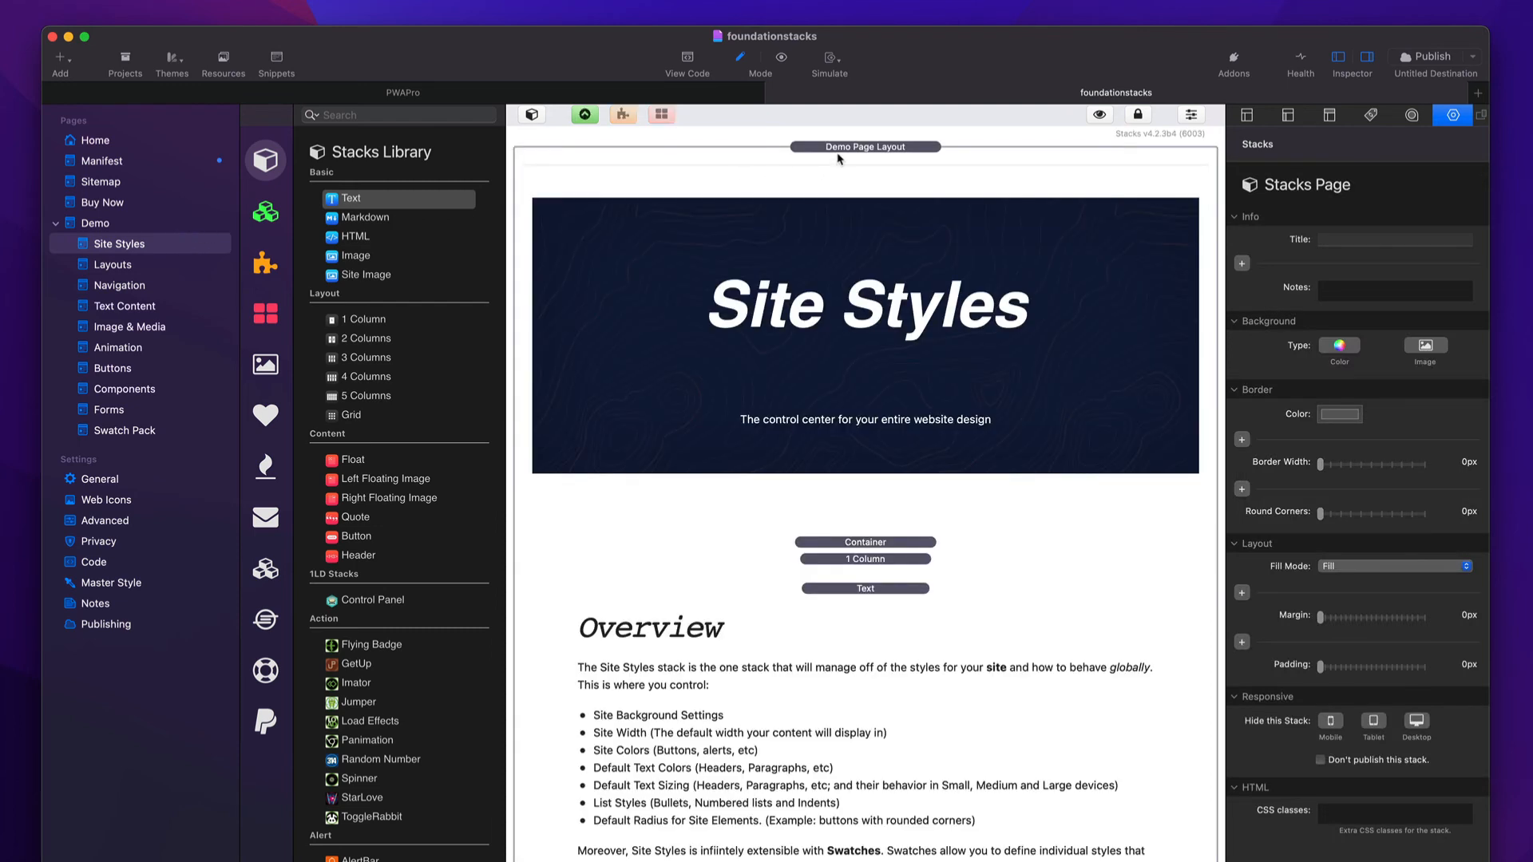
pyautogui.click(857, 154)
pyautogui.doubleClick(853, 152)
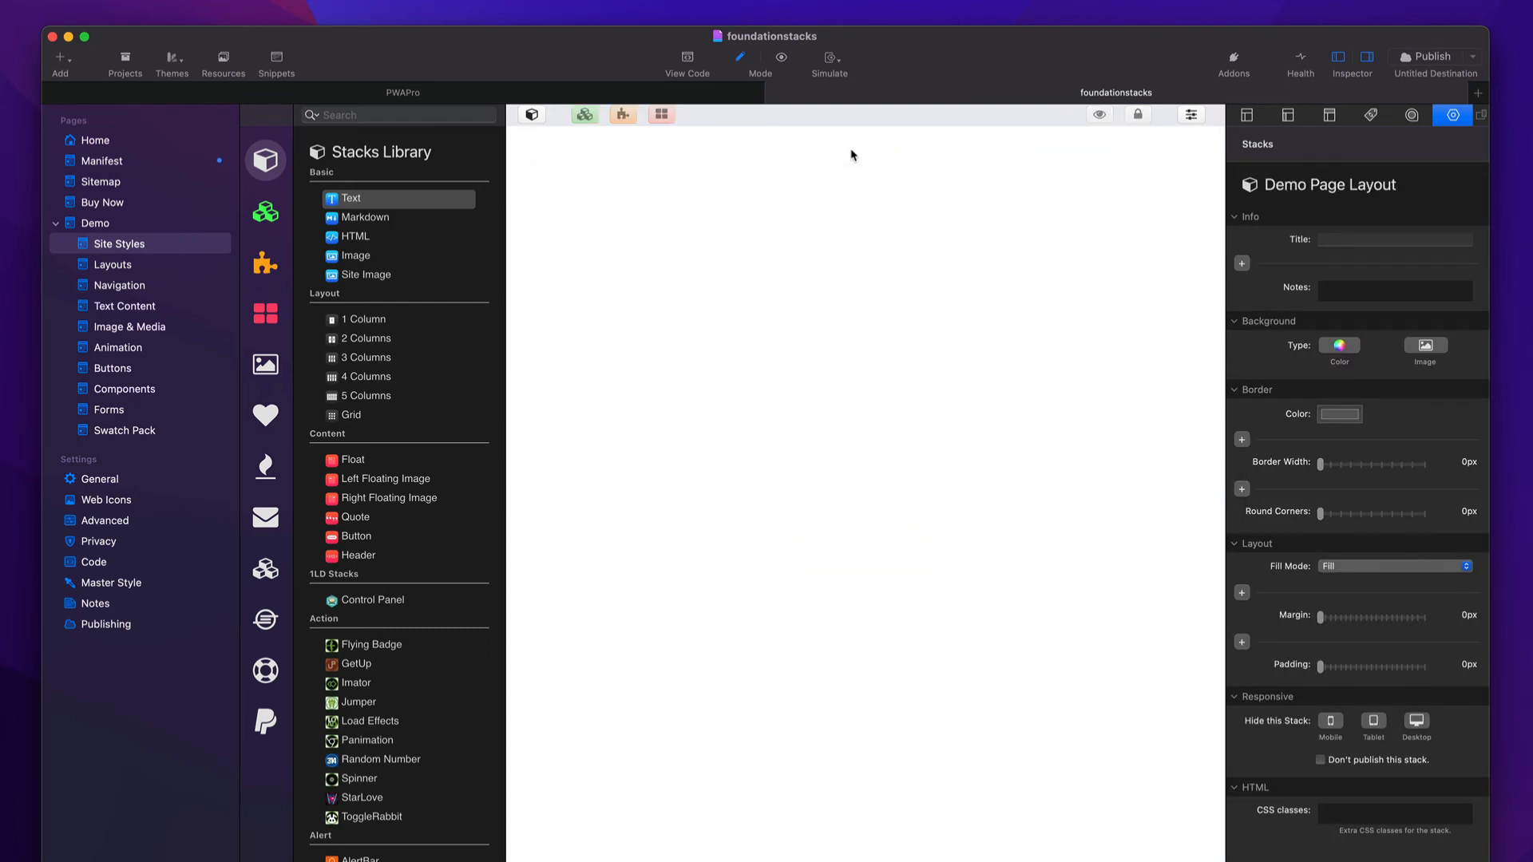
pyautogui.doubleClick(865, 198)
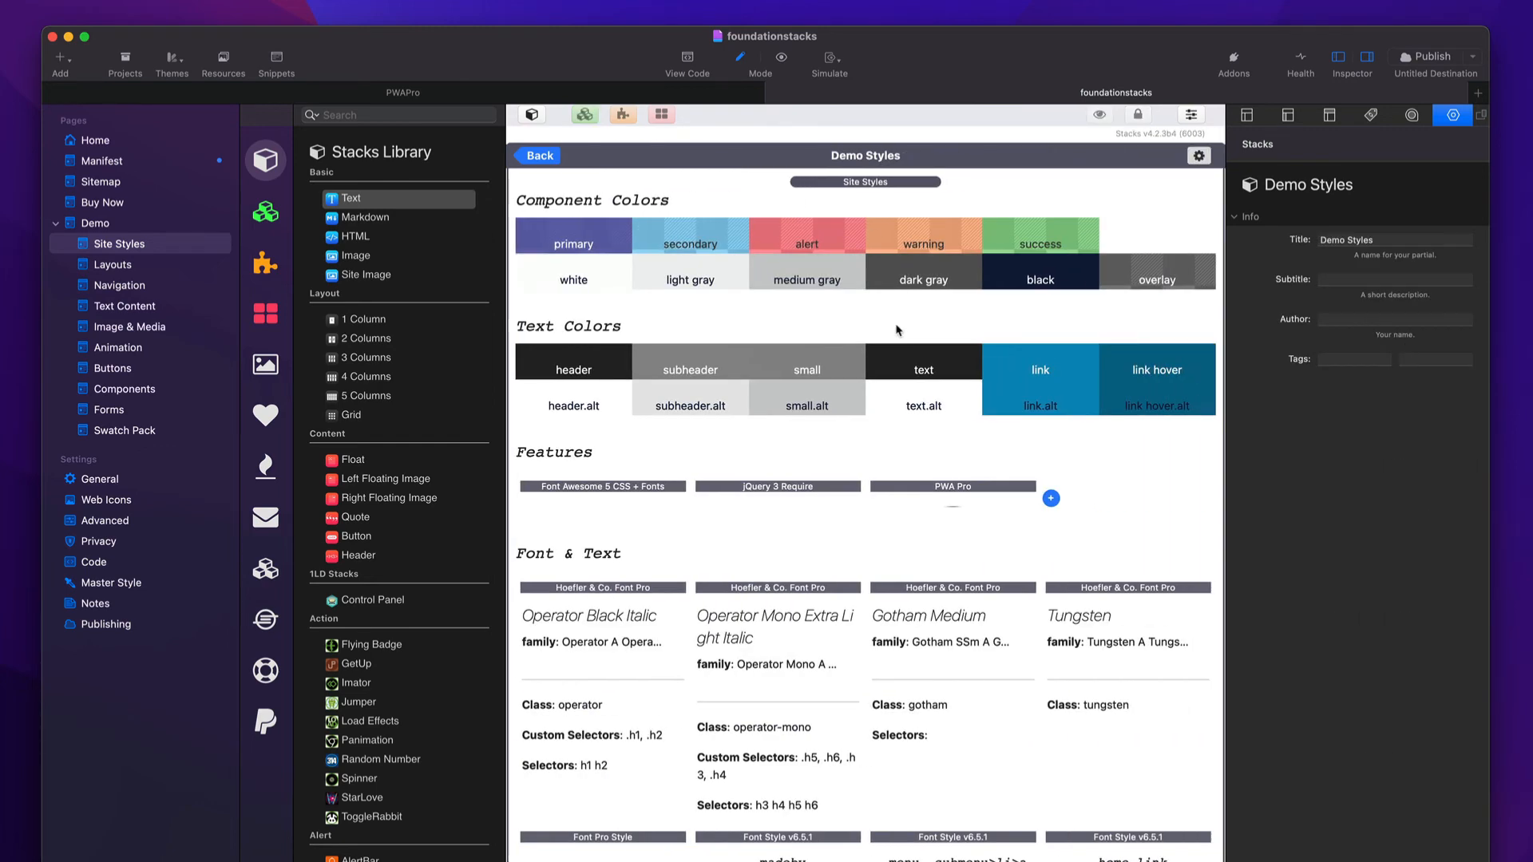
pyautogui.click(954, 489)
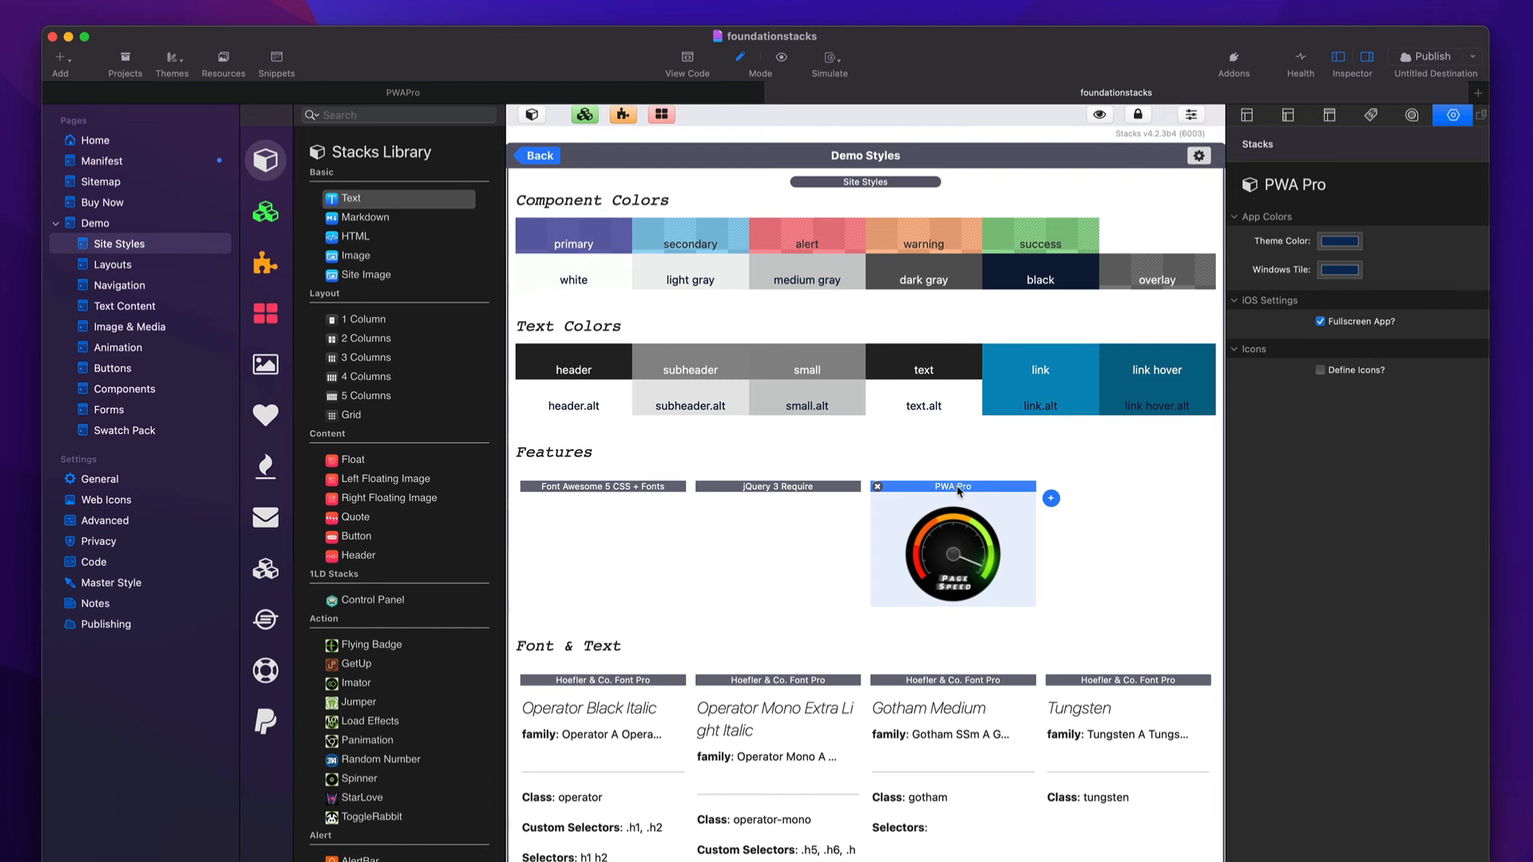
pyautogui.click(964, 281)
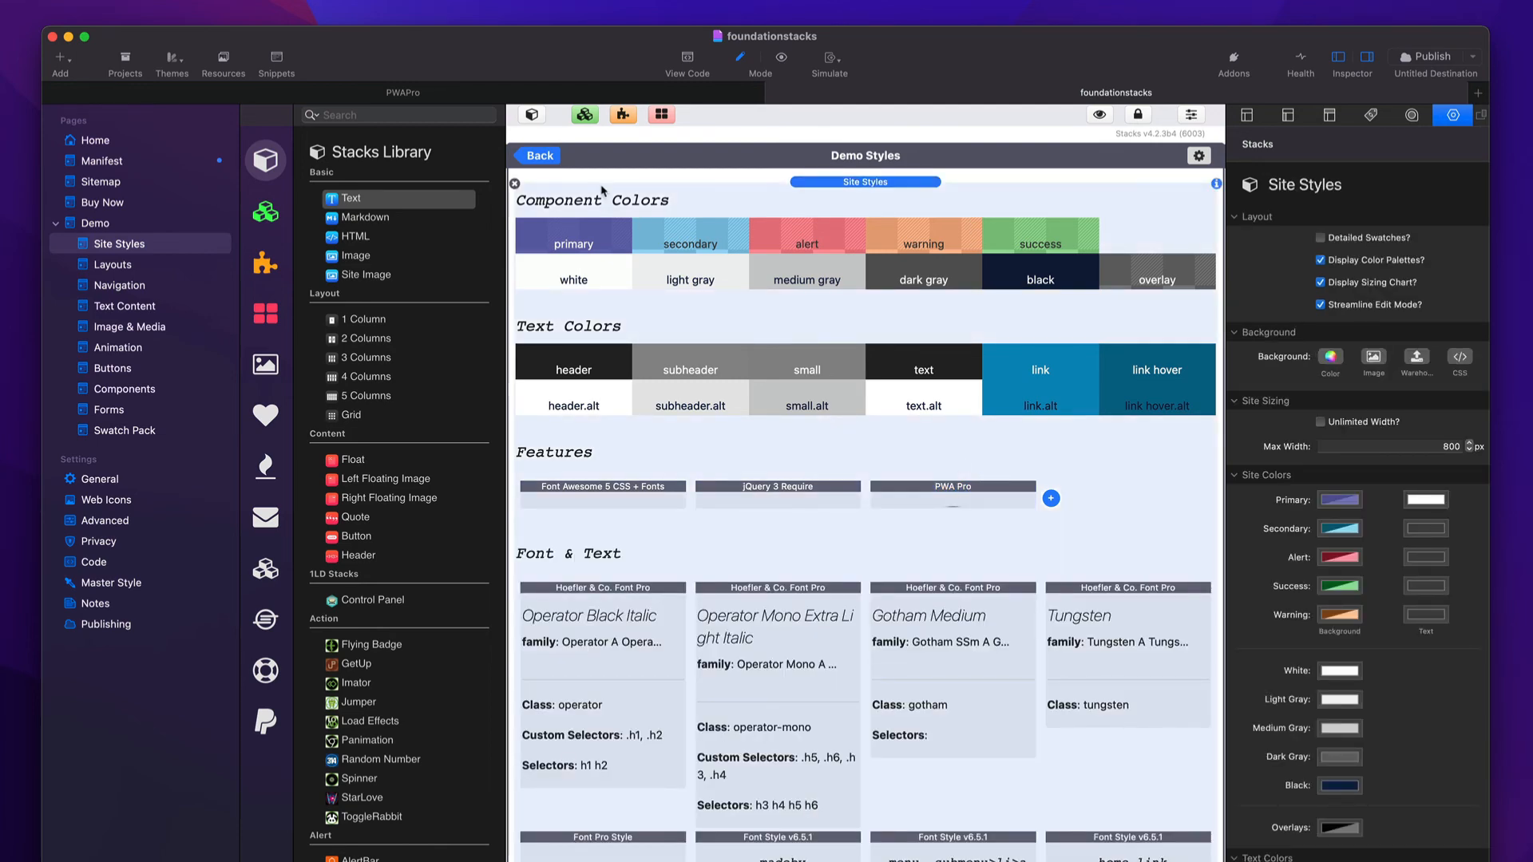
pyautogui.click(550, 158)
pyautogui.click(551, 158)
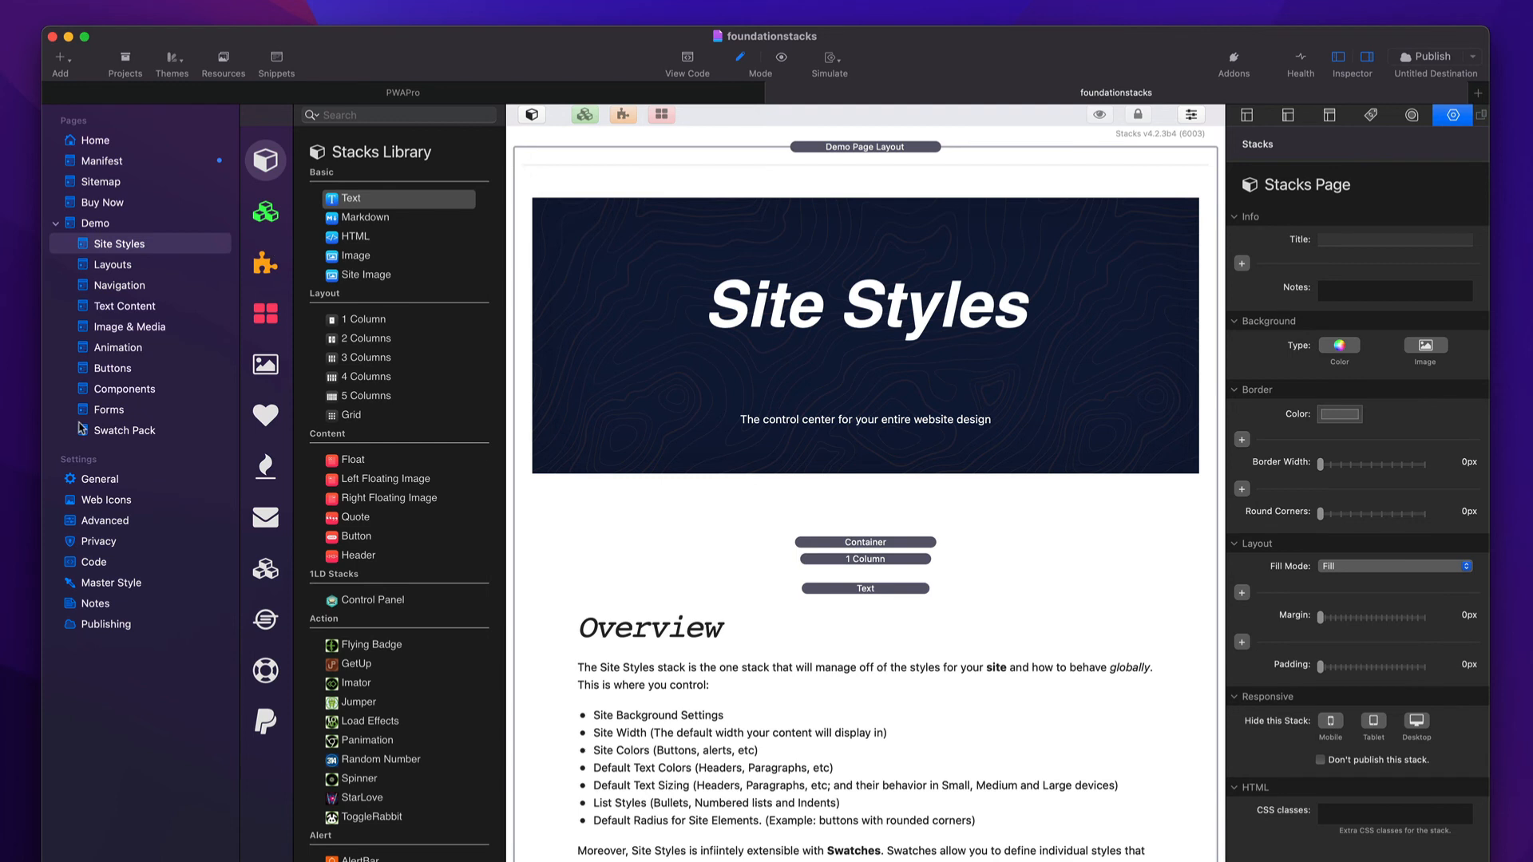
# Check the foundationstacks project's Web Icons and return to its Manifest page
pyautogui.click(102, 501)
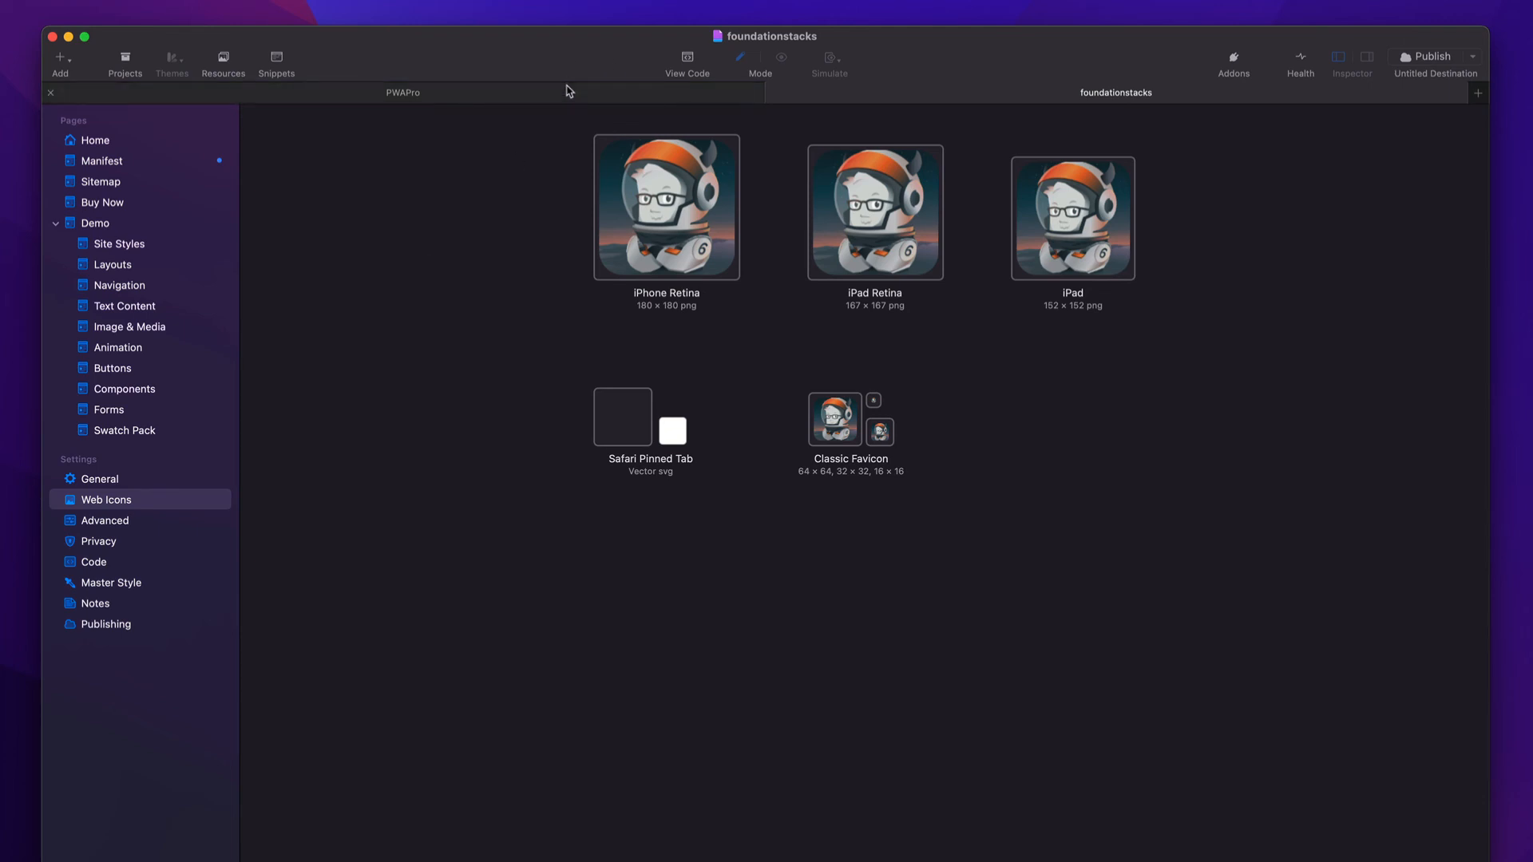
pyautogui.click(110, 163)
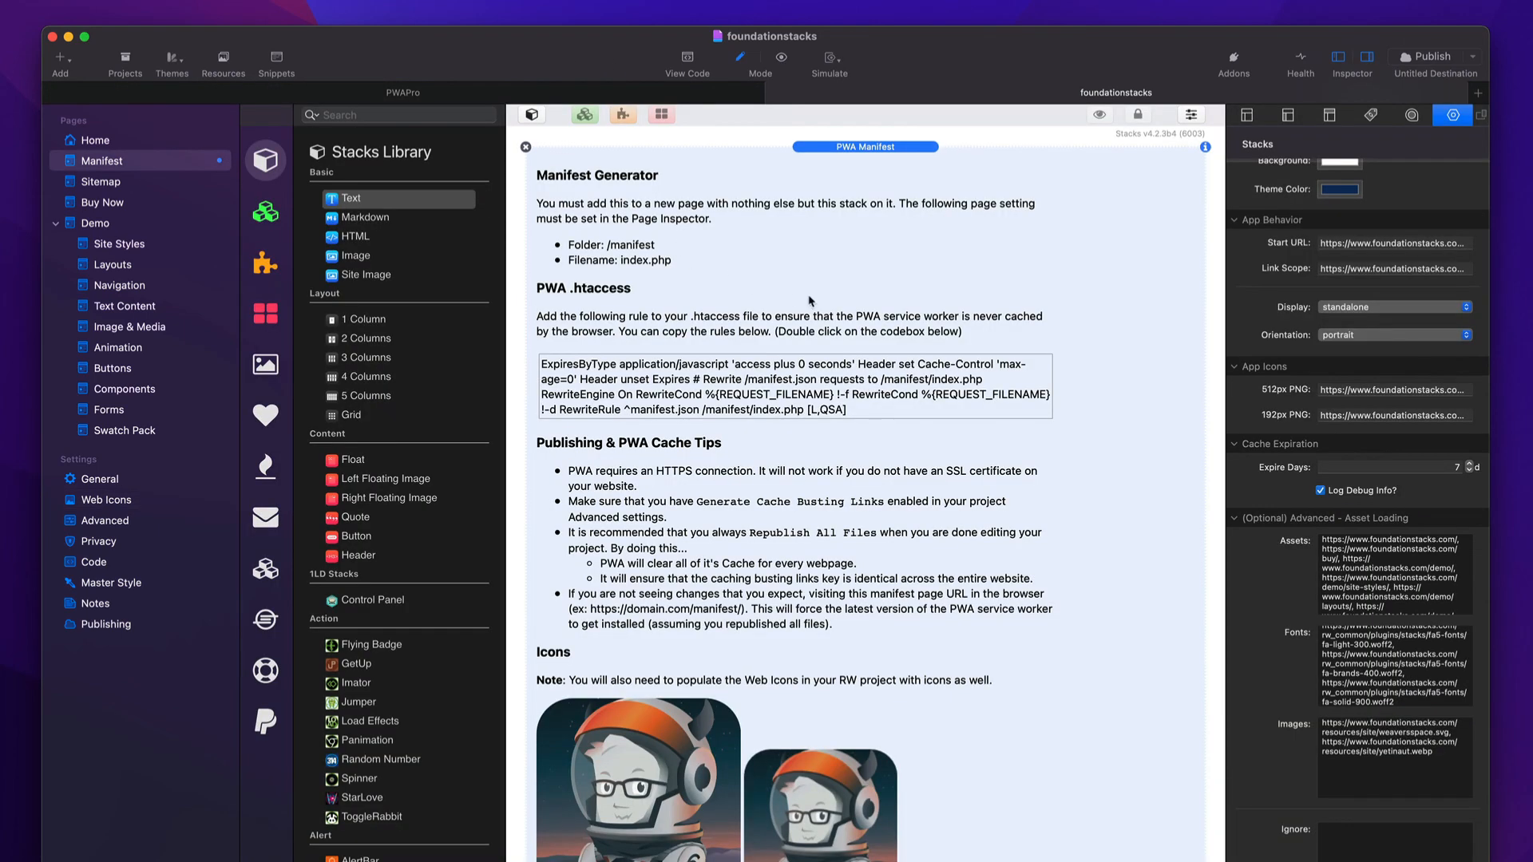